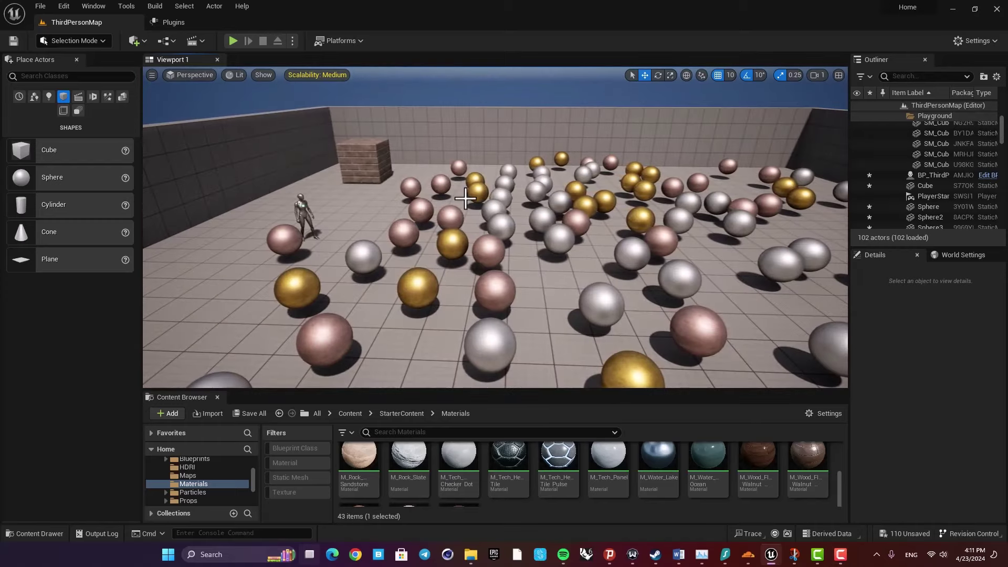
Play-test the level in full screen, running the character among the metallic spheres to knock them around.
{"action": "key", "text": "a"}
{"action": "key", "text": "w"}
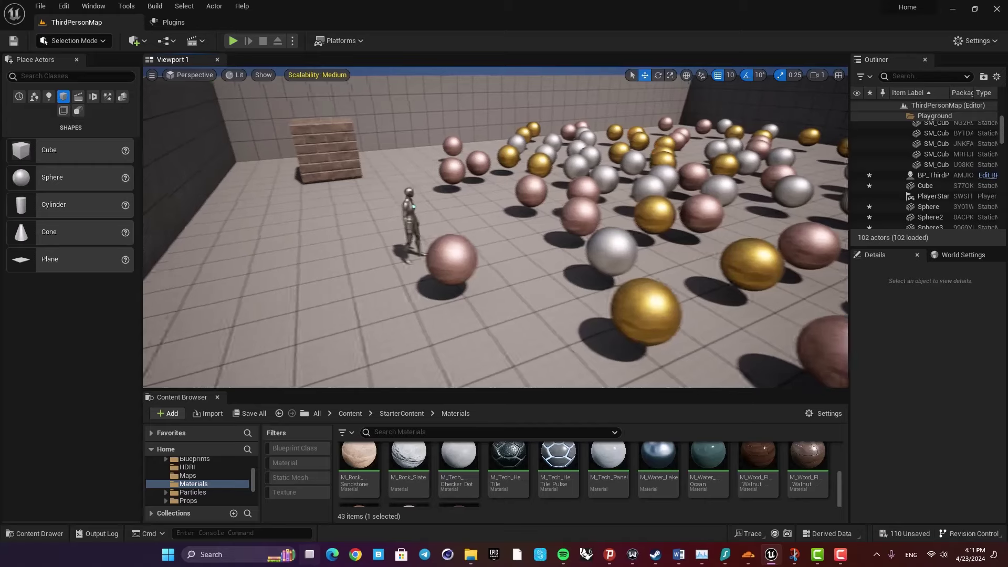
{"action": "key", "text": "alt+p"}
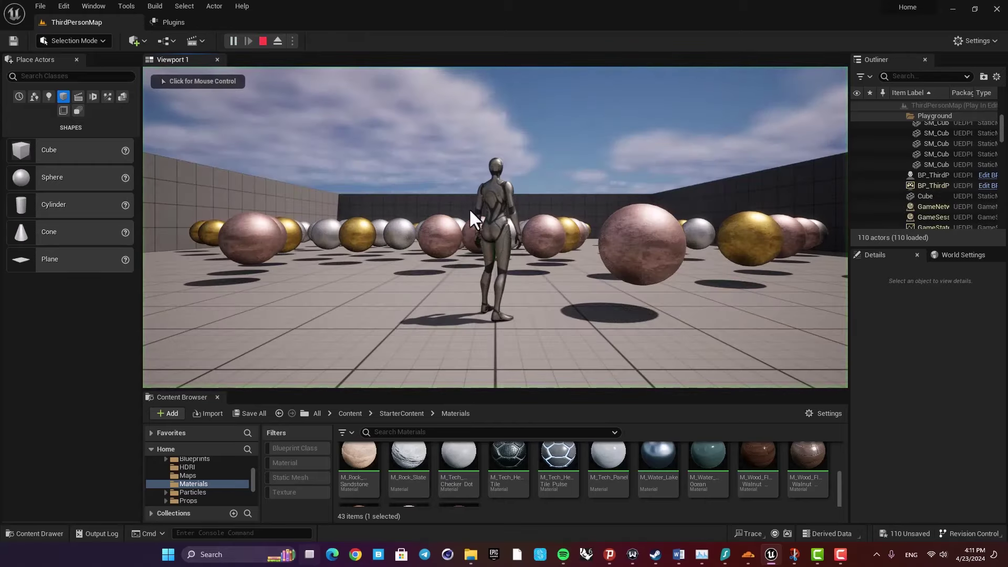
{"action": "key", "text": "F11"}
{"action": "left_click", "coordinate": [162, 77]}
{"action": "key", "text": "w"}
{"action": "key", "text": "a"}
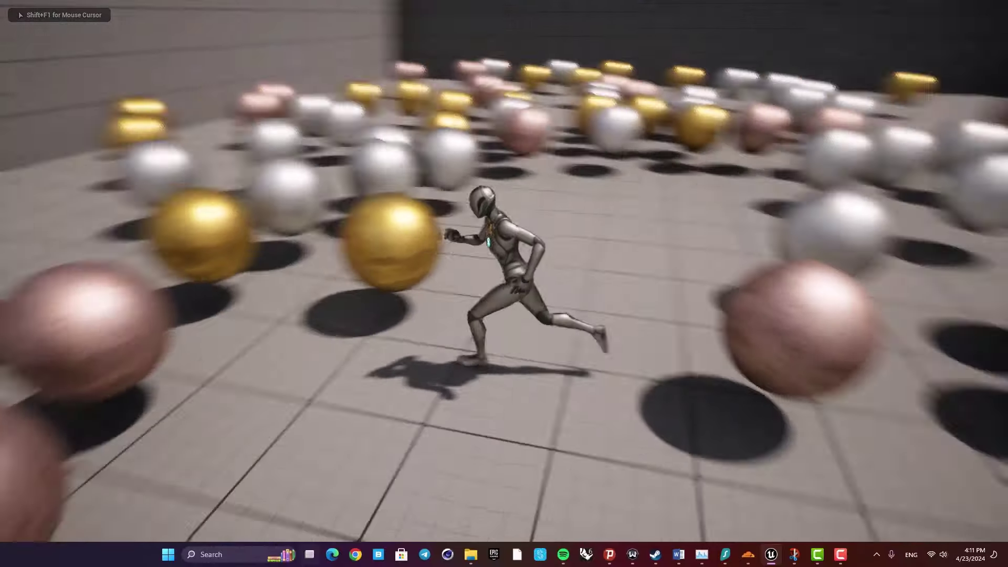
{"action": "key", "text": "s"}
{"action": "key", "text": "a"}
{"action": "key", "text": "w"}
{"action": "key", "text": "a"}
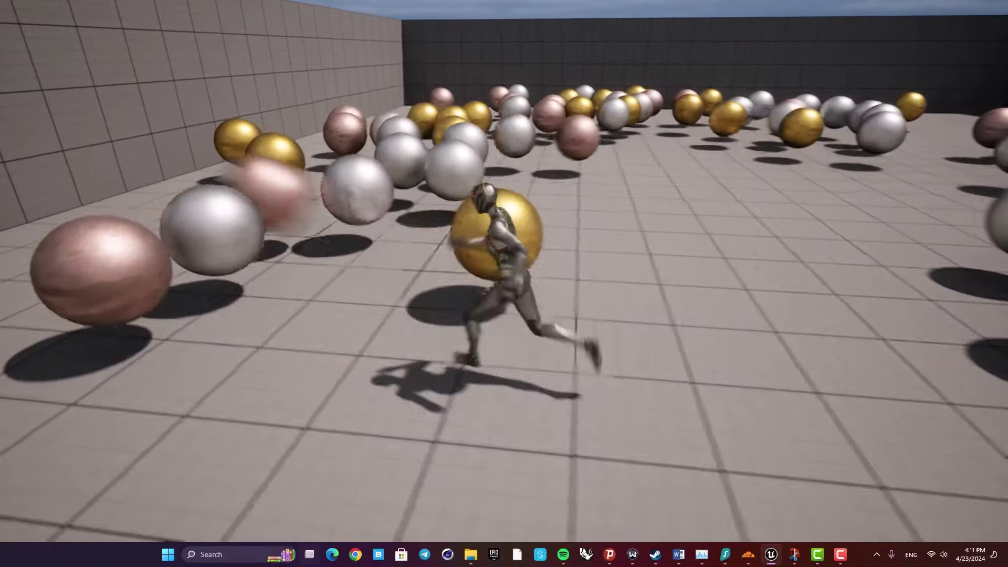
{"action": "key", "text": "a"}
{"action": "key", "text": "w"}
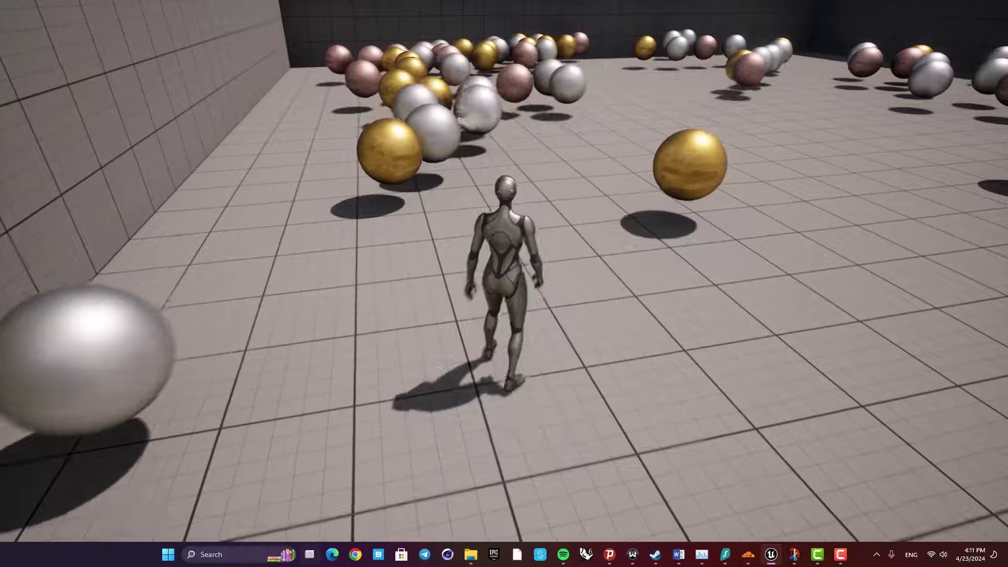
{"action": "key", "text": "w"}
{"action": "key", "text": "a"}
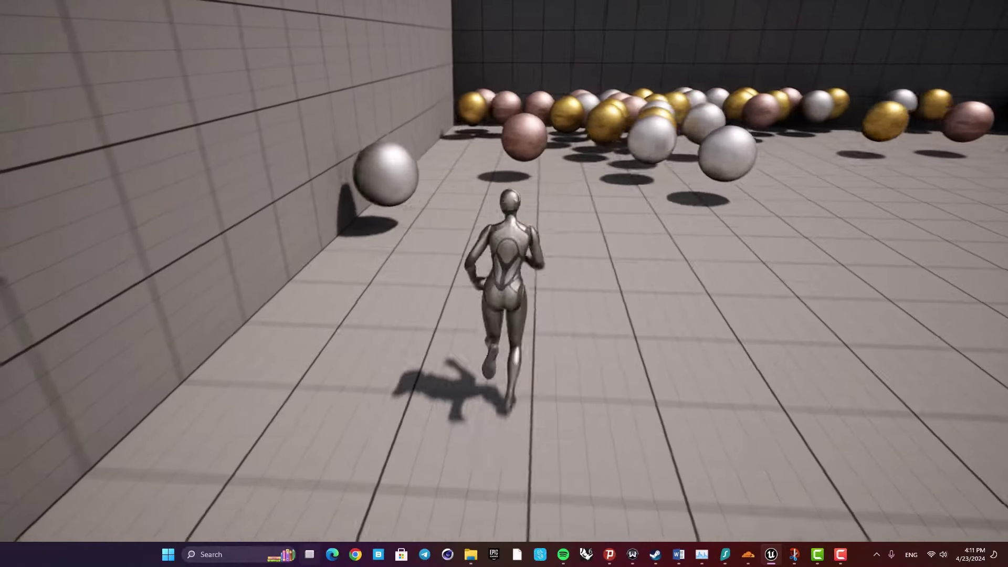
Run the character along the wall and around the brick cube toward the remaining spheres, and leave full screen.
{"action": "key", "text": "d"}
{"action": "key", "text": "w"}
{"action": "key", "text": "d"}
{"action": "key", "text": "w"}
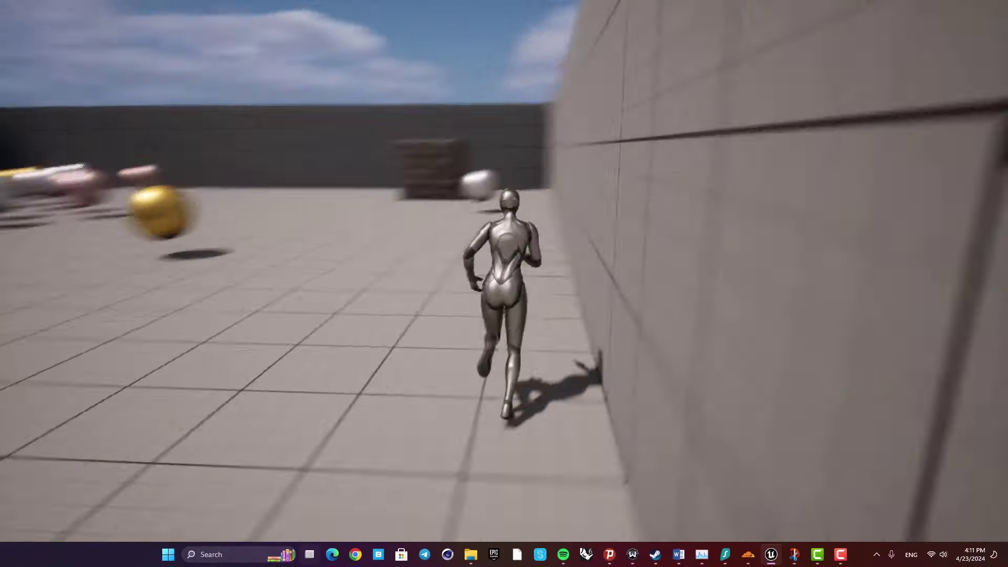
{"action": "key", "text": "w"}
{"action": "key", "text": "d"}
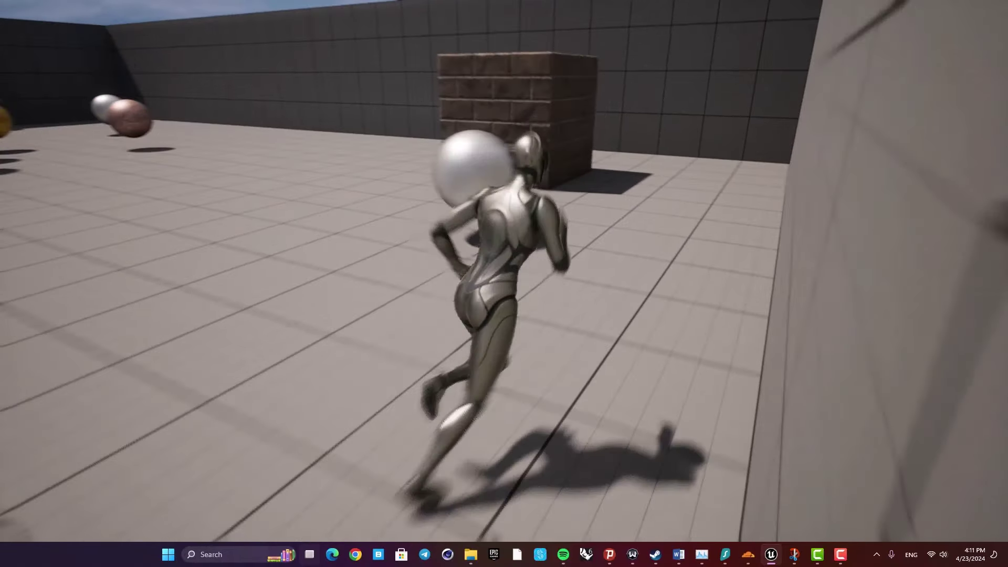
{"action": "key", "text": "w"}
{"action": "key", "text": "d"}
{"action": "key", "text": "s"}
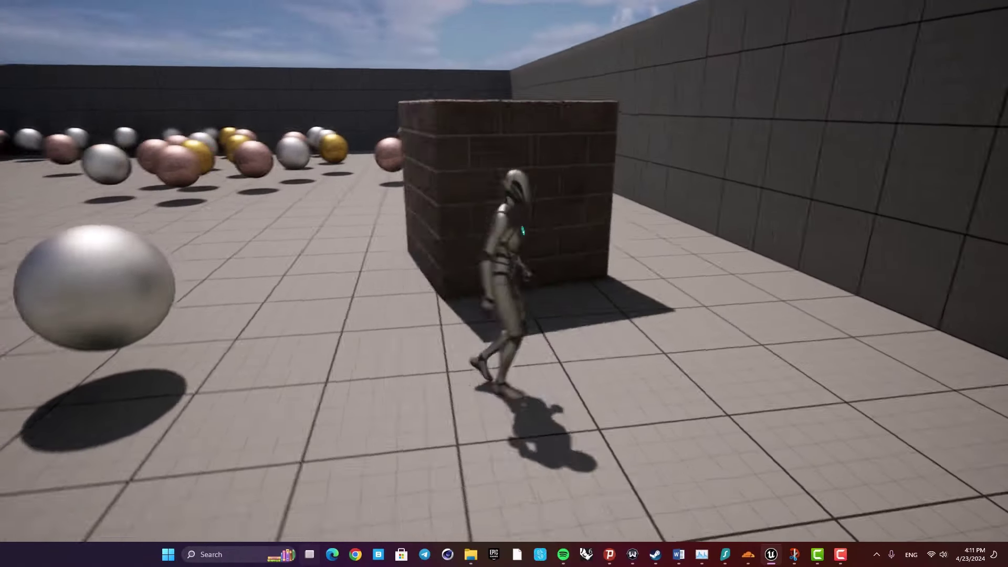
{"action": "key", "text": "w"}
{"action": "key", "text": "d"}
{"action": "key", "text": "s"}
{"action": "key", "text": "a"}
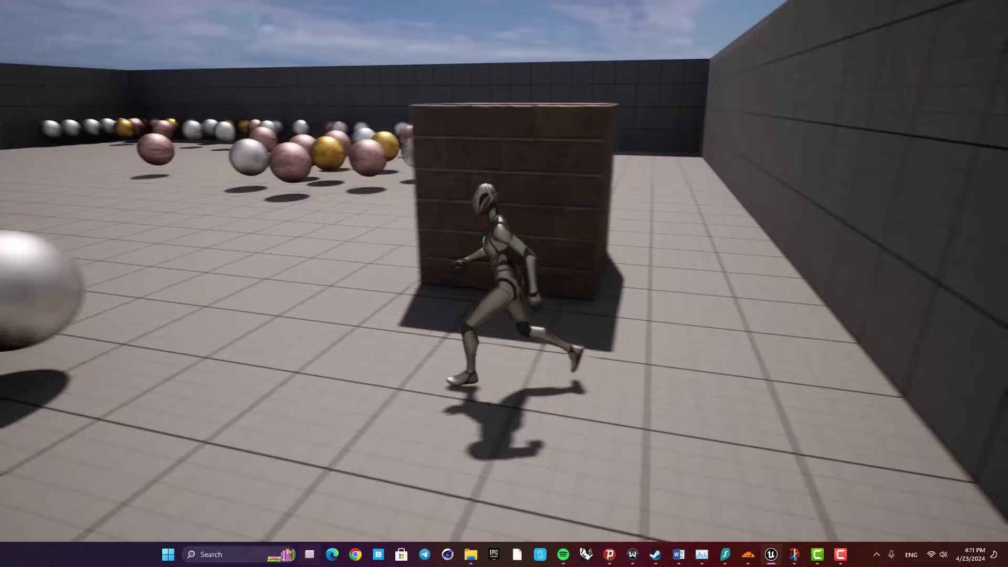
{"action": "key", "text": "w"}
{"action": "key", "text": "a"}
{"action": "key", "text": "s"}
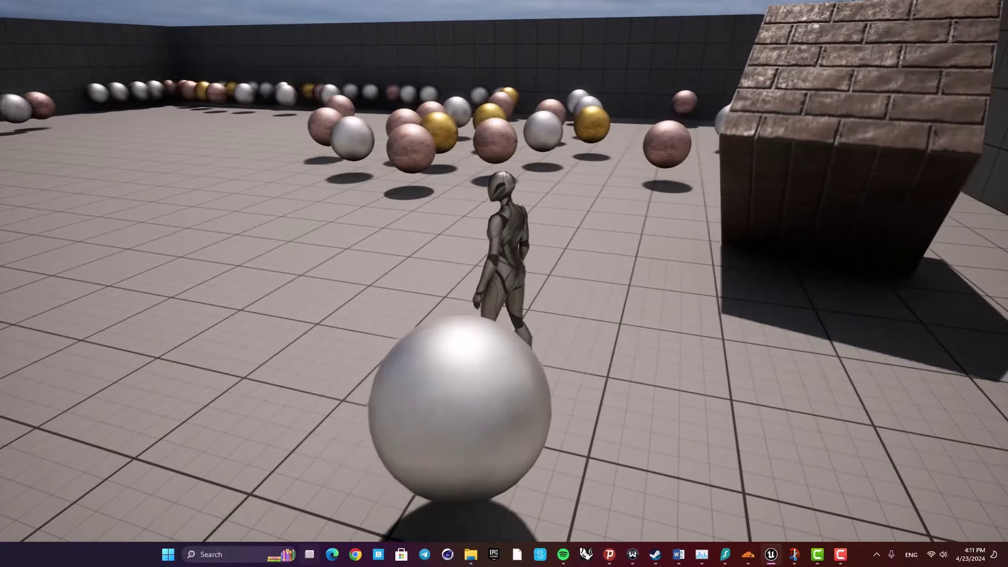
{"action": "key", "text": "w"}
{"action": "key", "text": "a"}
{"action": "key", "text": "w"}
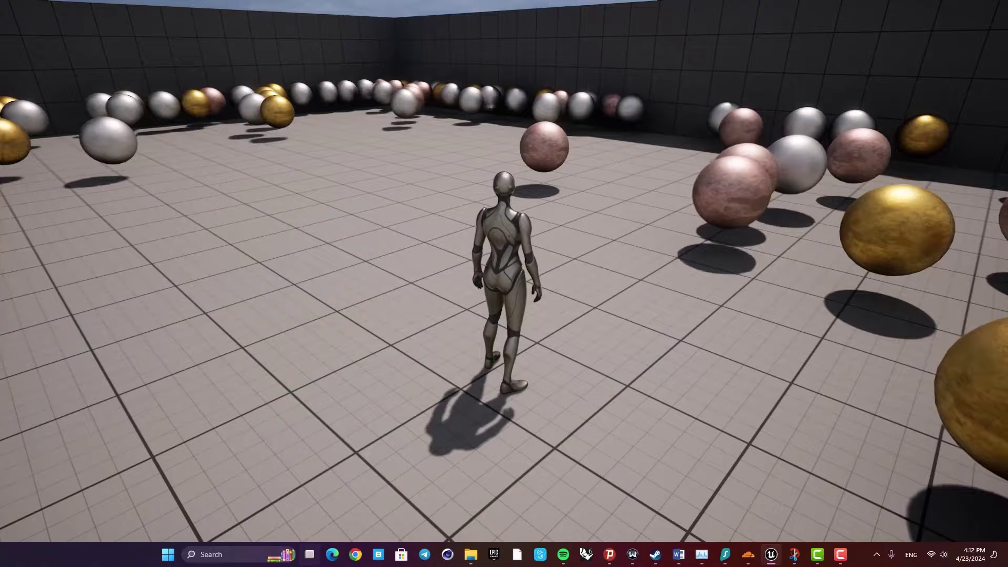
{"action": "key", "text": "w"}
{"action": "key", "text": "F11"}
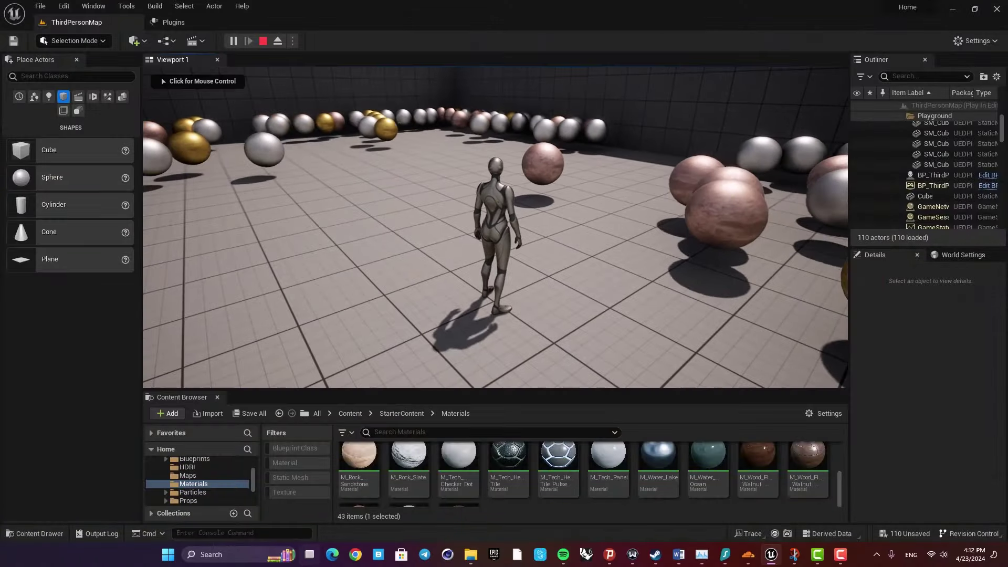
{"action": "key", "text": "w"}
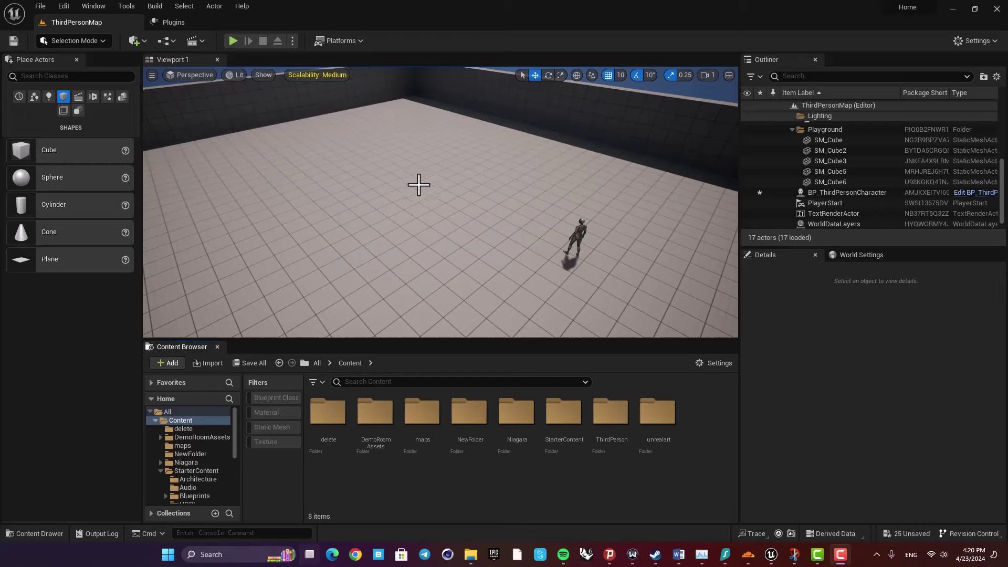
Place a sphere just above the floor near the character and enable Simulate Physics on it.
{"action": "mouse_move", "coordinate": [401, 224]}
{"action": "right_mouse_down"}
{"action": "mouse_move", "coordinate": [348, 187]}
{"action": "mouse_move", "coordinate": [365, 159]}
{"action": "mouse_move", "coordinate": [402, 186]}
{"action": "mouse_move", "coordinate": [388, 210]}
{"action": "mouse_move", "coordinate": [396, 231]}
{"action": "right_mouse_up"}
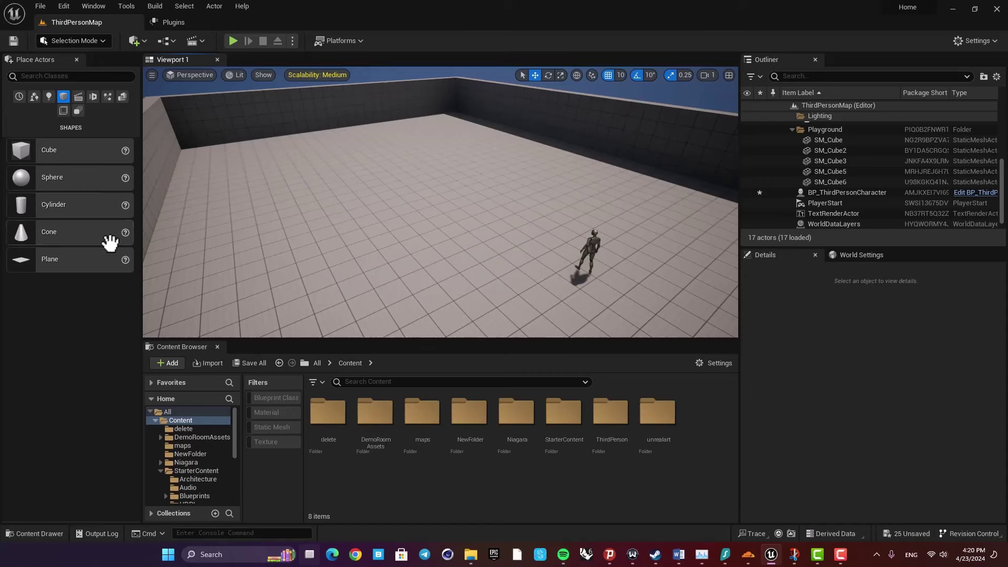
{"action": "left_click_drag", "start_coordinate": [48, 175], "coordinate": [332, 264]}
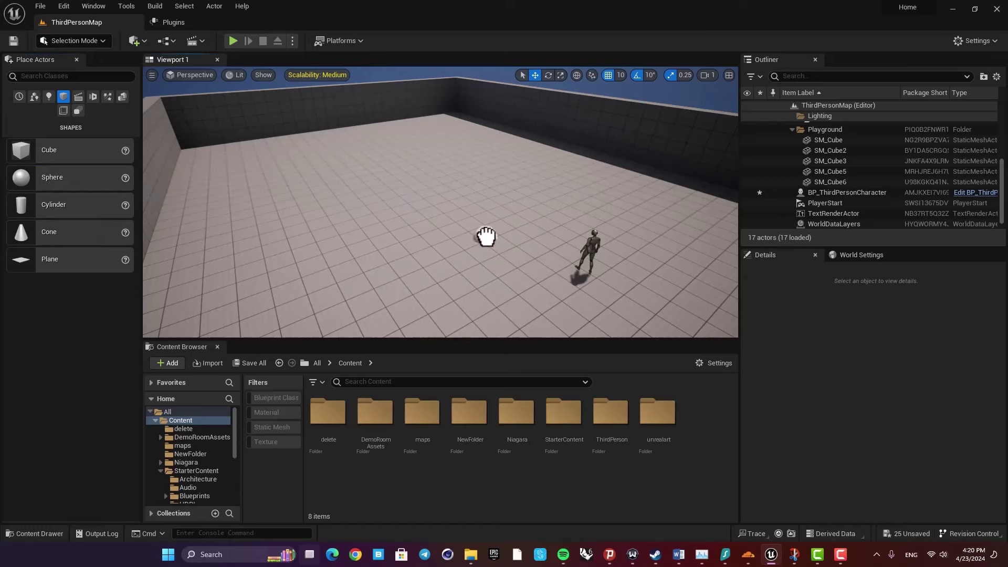
{"action": "left_click_drag", "start_coordinate": [486, 236], "coordinate": [486, 236]}
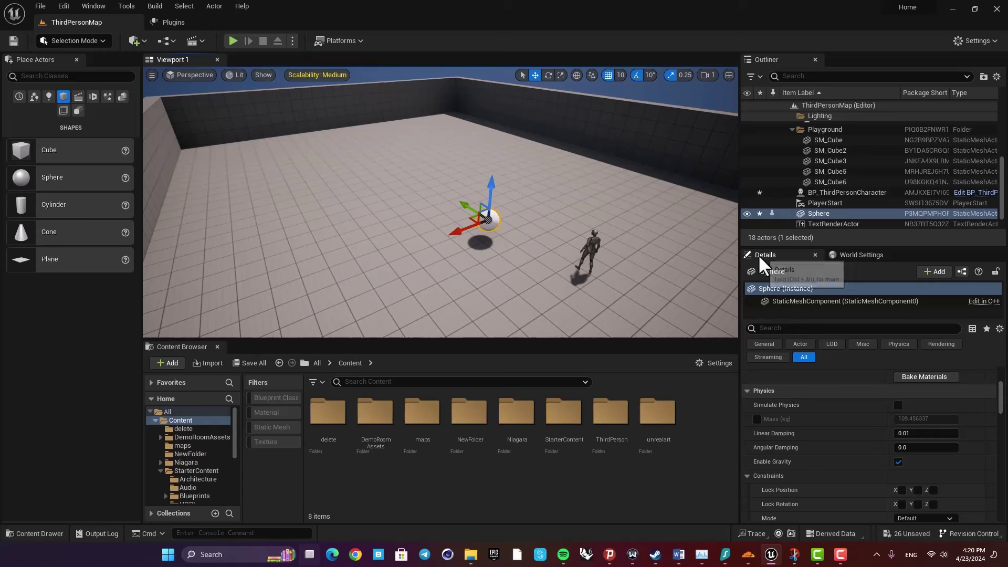
{"action": "scroll", "coordinate": [782, 403], "scroll_direction": "down", "scroll_amount": 2}
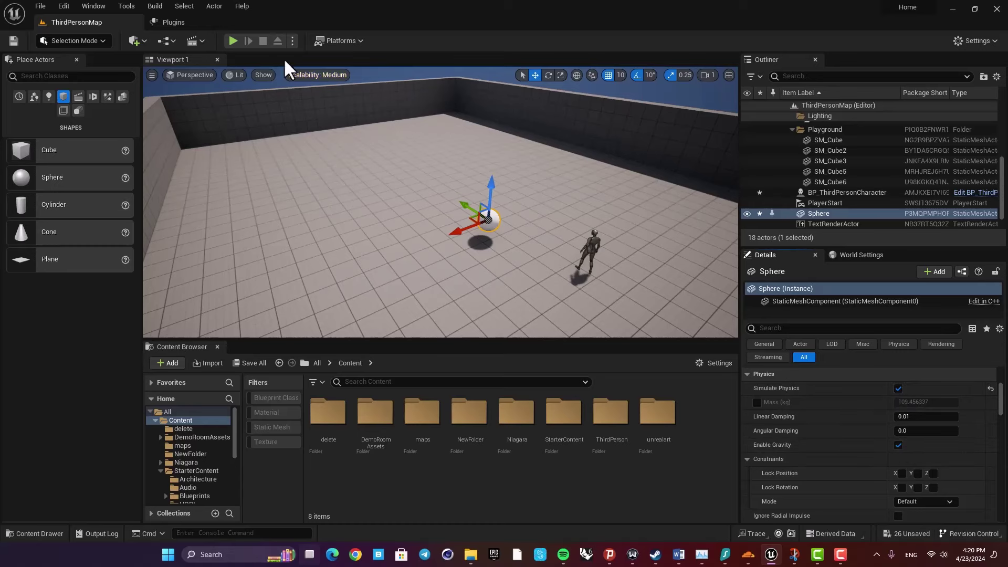
Play-test the level by running the character up to the physics sphere, and stop the session.
{"action": "left_click", "coordinate": [233, 40]}
{"action": "key", "text": "w"}
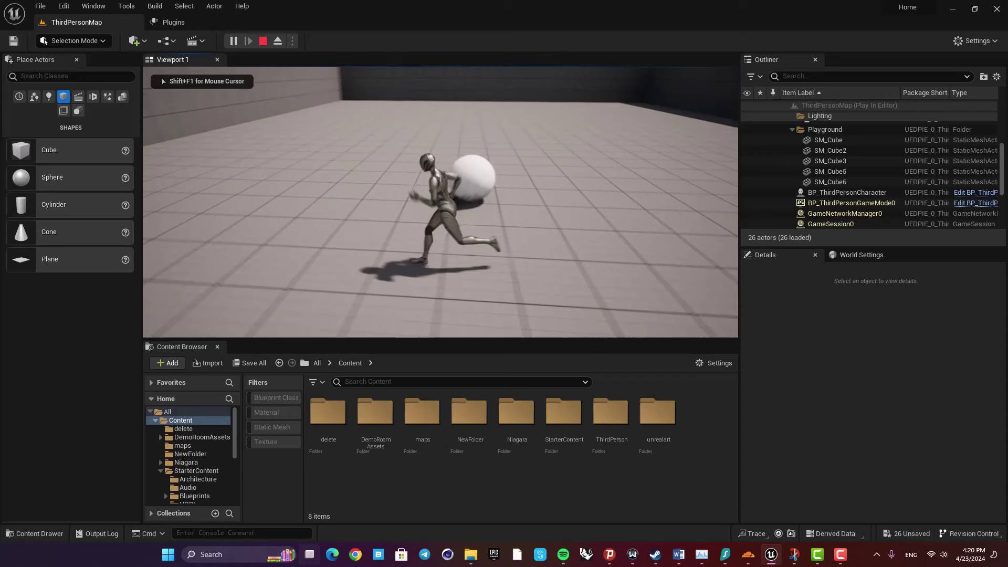
{"action": "key", "text": "Escape"}
Raise the sphere well above the floor and play-test its fall, running the character into it.
{"action": "left_click_drag", "start_coordinate": [504, 153], "coordinate": [507, 88]}
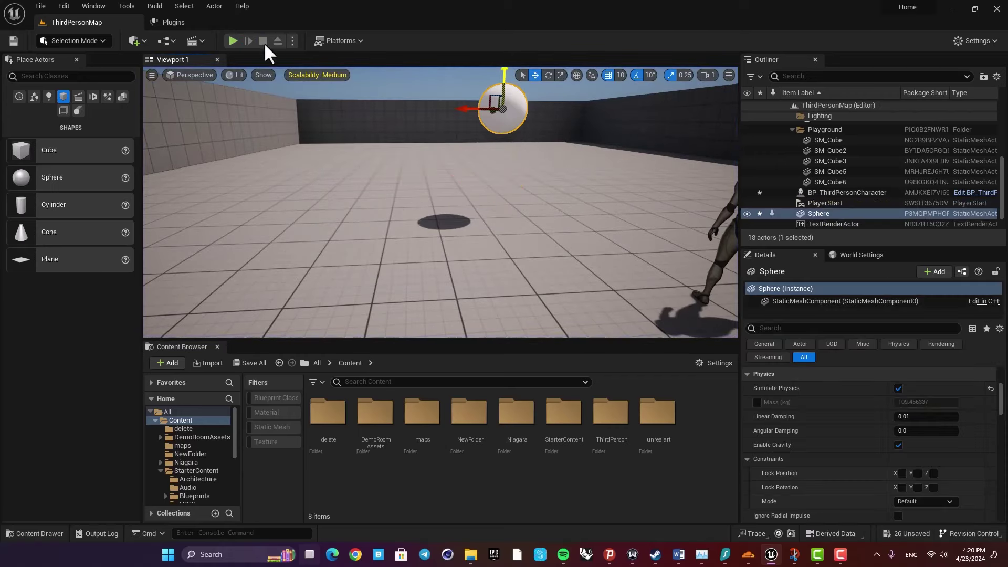
{"action": "left_click", "coordinate": [234, 41]}
{"action": "key", "text": "w"}
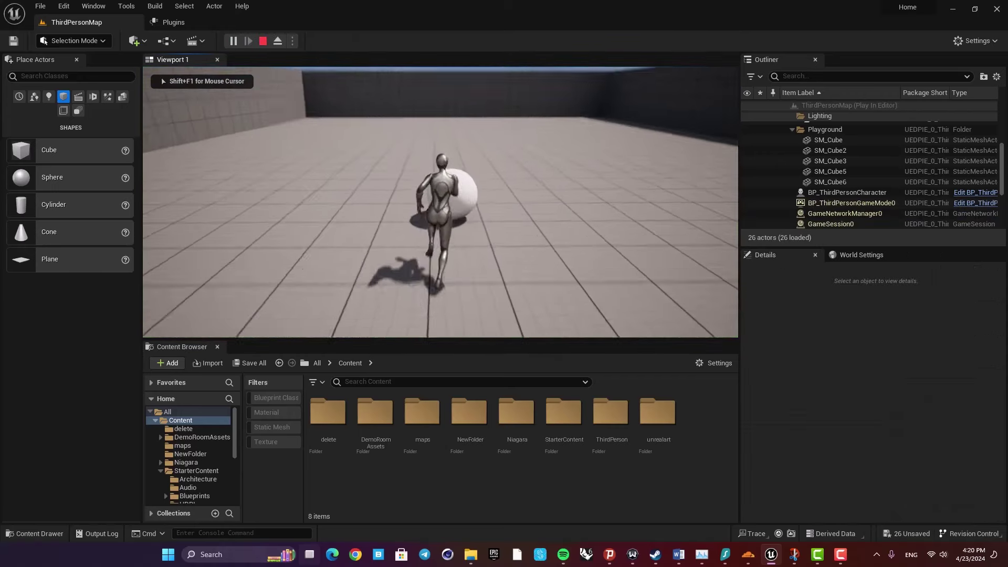
{"action": "key", "text": "d"}
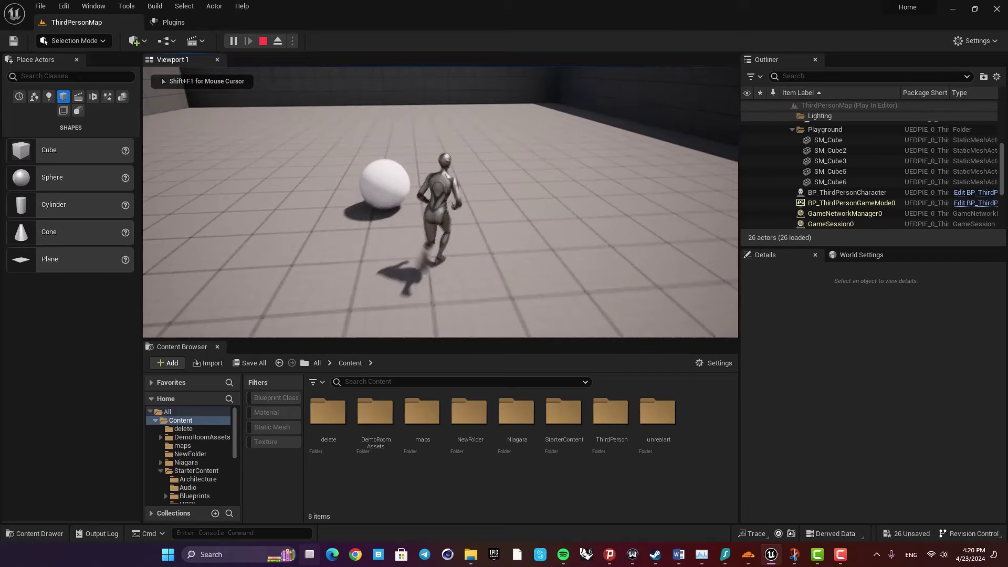
{"action": "key", "text": "Escape"}
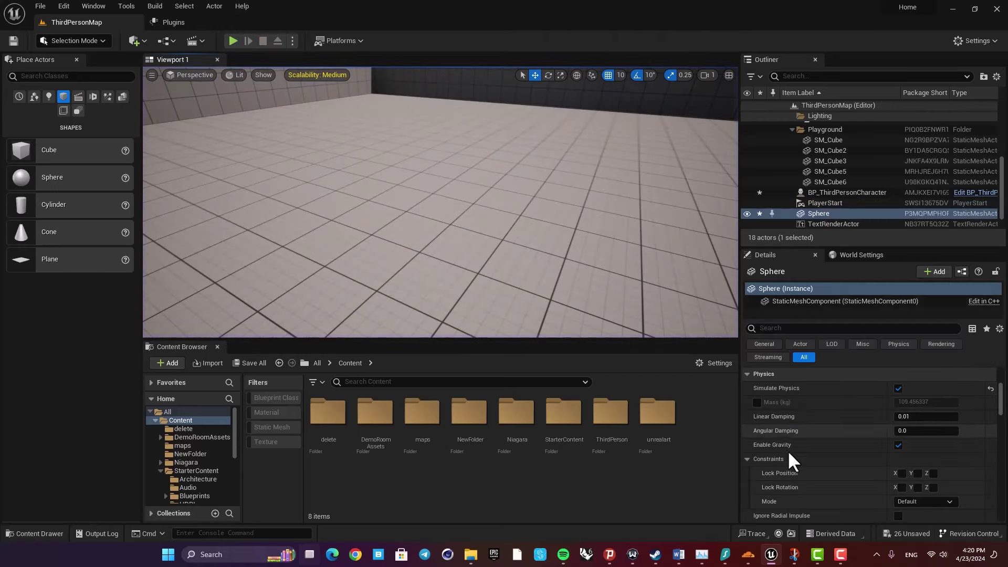
Override the sphere's mass and set it to 600 kg.
{"action": "scroll", "coordinate": [789, 451], "scroll_direction": "up", "scroll_amount": 1}
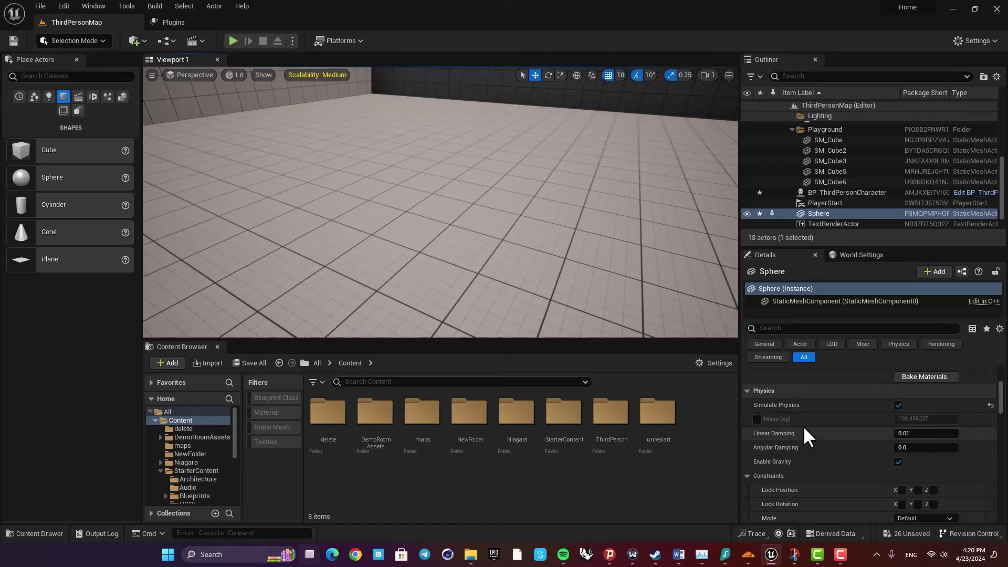
{"action": "right_click_drag", "start_coordinate": [703, 312], "coordinate": [494, 263]}
{"action": "right_click_drag", "start_coordinate": [441, 210], "coordinate": [441, 210]}
{"action": "left_click", "coordinate": [756, 419]}
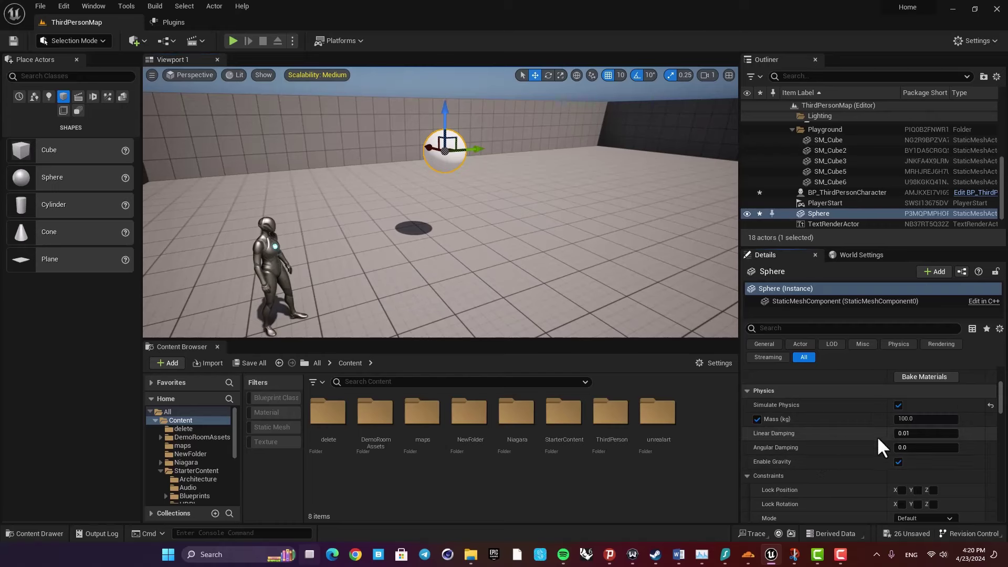
{"action": "left_click", "coordinate": [923, 418]}
{"action": "type", "text": "600"}
{"action": "key", "text": "Return"}
Play-test the heavier sphere by running the character against it from several sides, and stop the session.
{"action": "key", "text": "alt+p"}
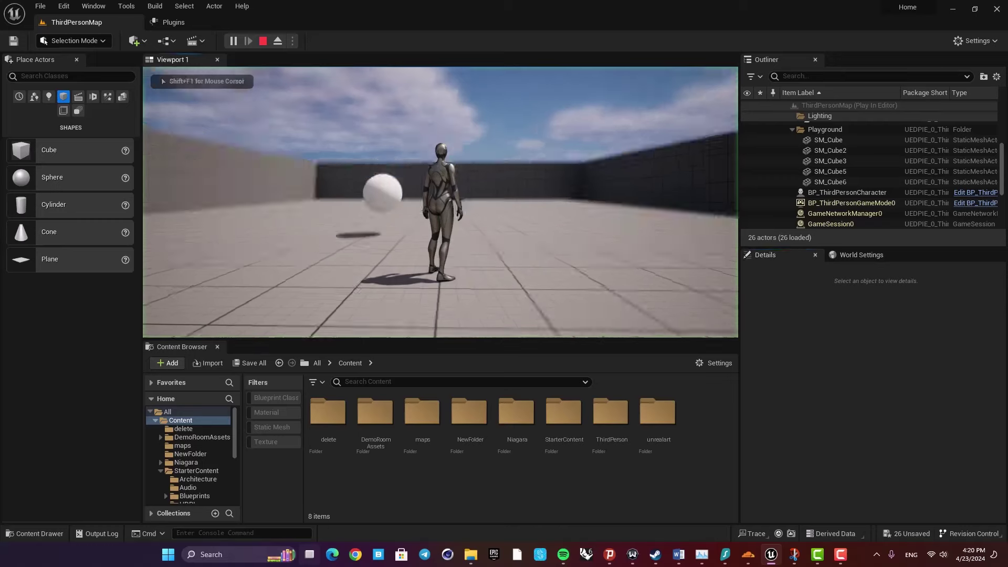
{"action": "key", "text": "w"}
{"action": "key", "text": "a"}
{"action": "key", "text": "w"}
{"action": "key", "text": "d"}
{"action": "key", "text": "s"}
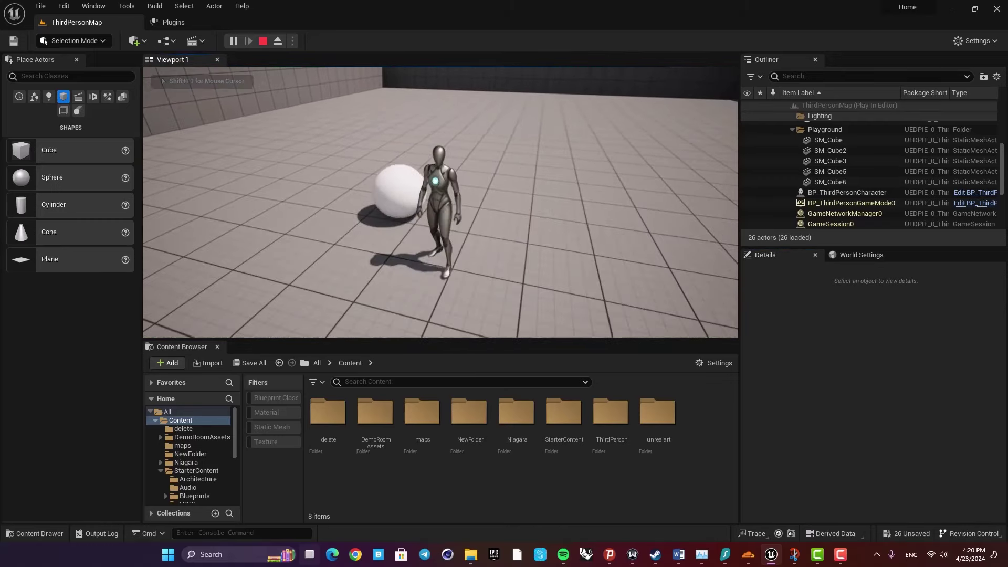
{"action": "key", "text": "Escape"}
Set the sphere's mass to 100 kg and linear damping to 5, and play-test by pushing it with the character.
{"action": "left_click", "coordinate": [920, 419]}
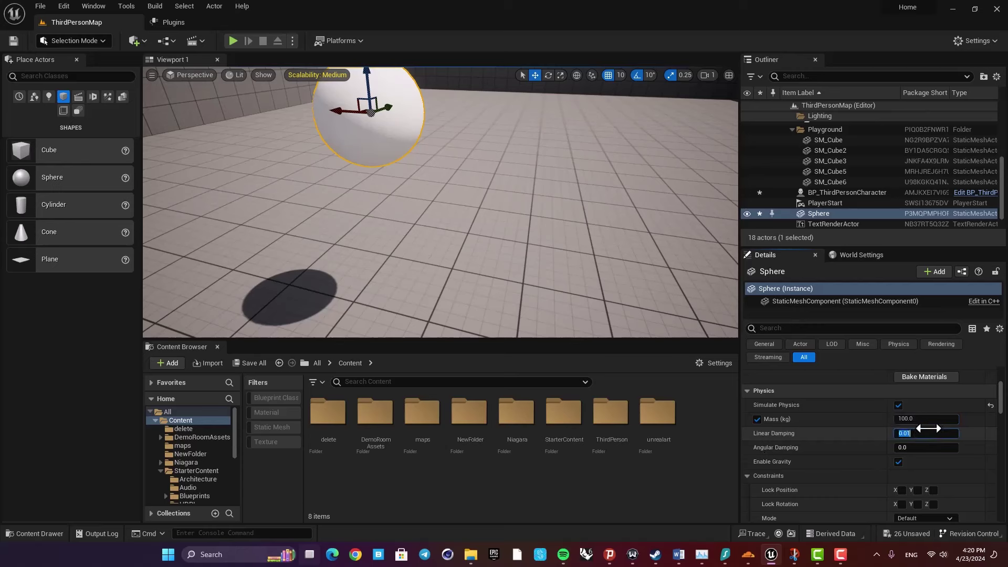
{"action": "left_click", "coordinate": [233, 41]}
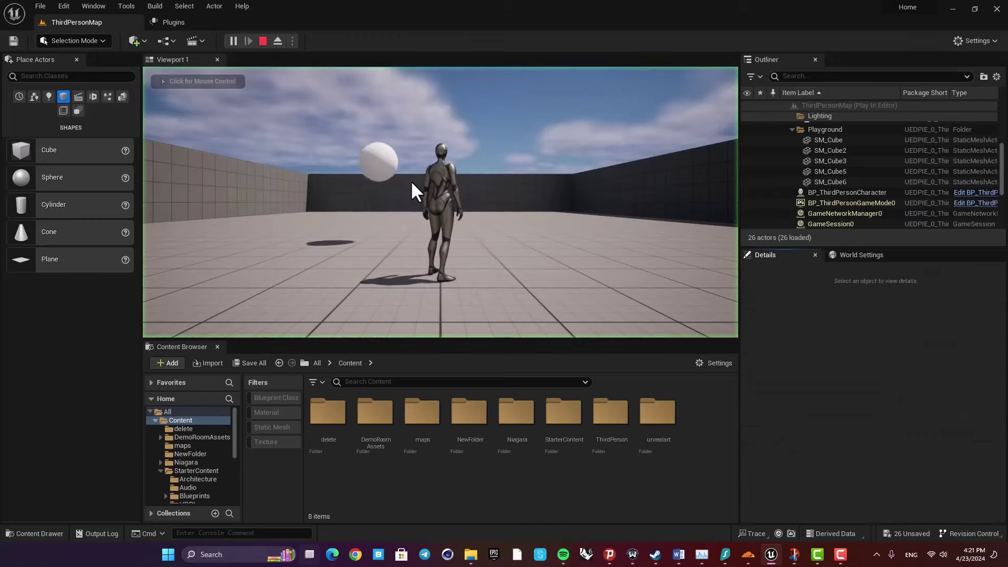
{"action": "key", "text": "w"}
{"action": "key", "text": "d"}
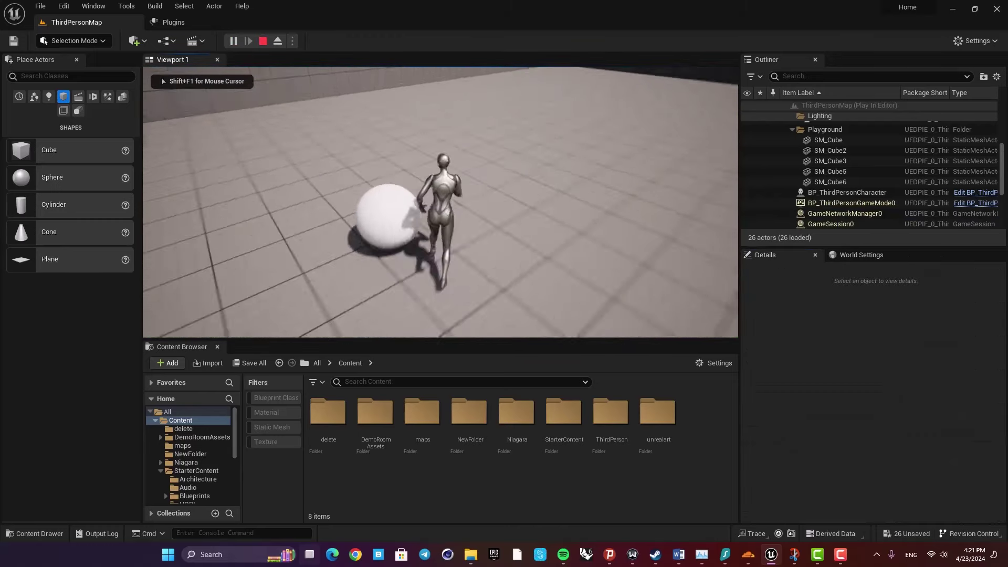
{"action": "key", "text": "s"}
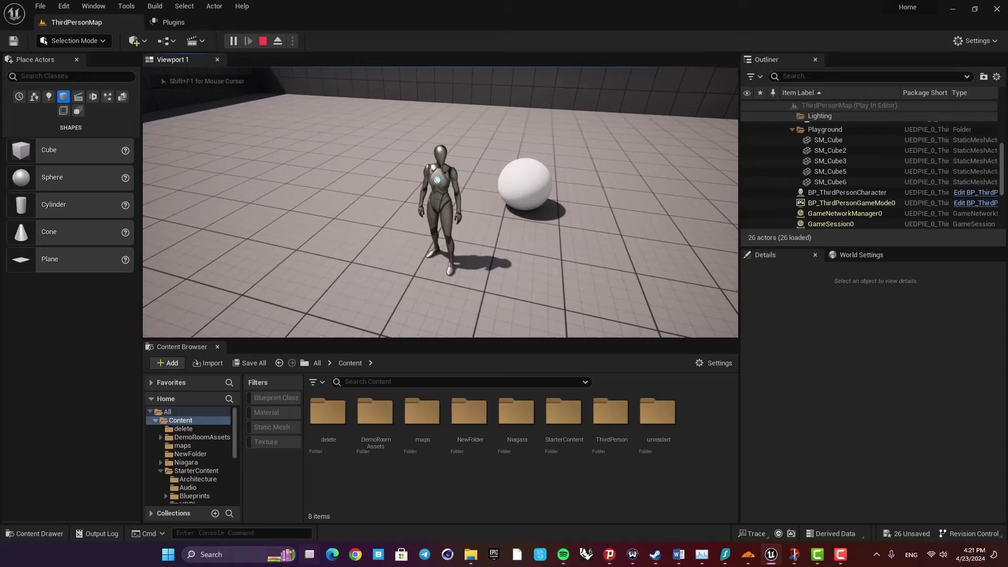
{"action": "key", "text": "w"}
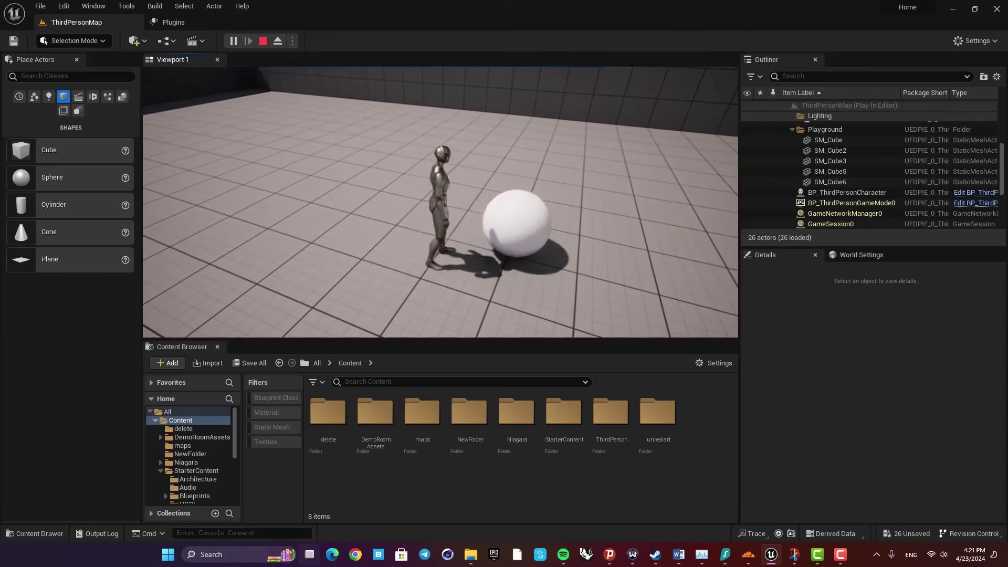
{"action": "key", "text": "Escape"}
Restore the sphere's linear damping to 0.01 and play-test by pushing it with the character.
{"action": "left_click", "coordinate": [933, 434]}
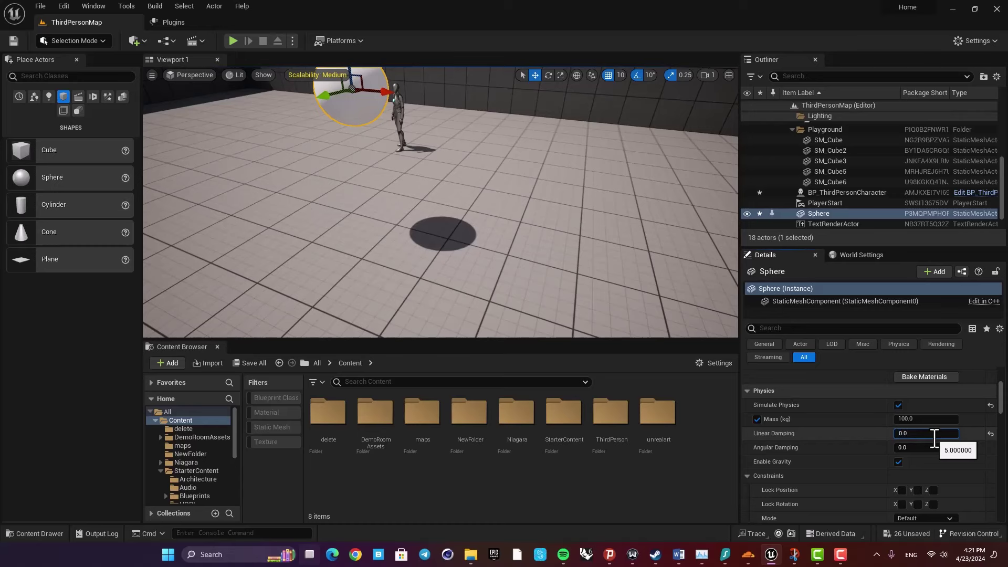
{"action": "right_click_drag", "start_coordinate": [388, 192], "coordinate": [315, 147]}
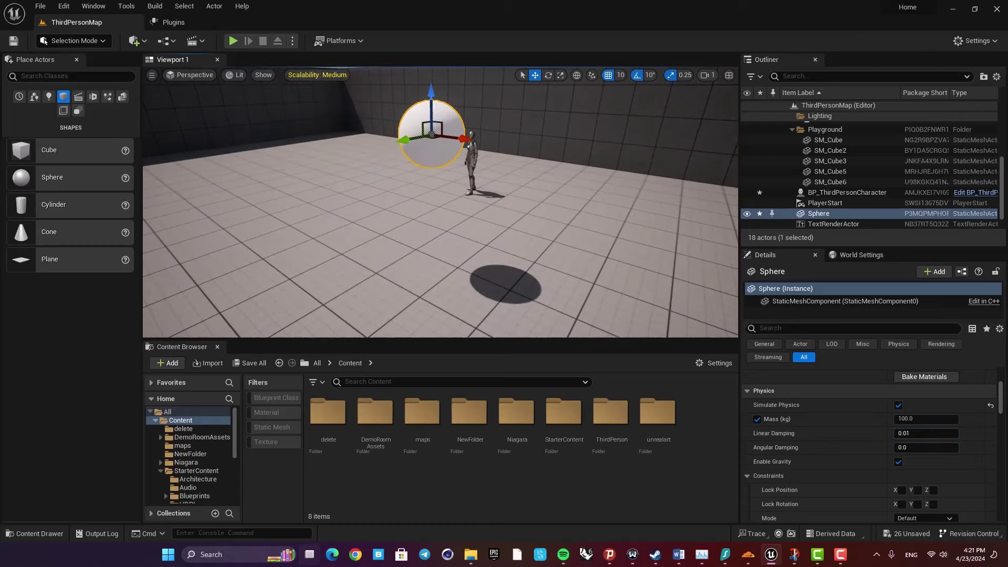
{"action": "key", "text": "alt+p"}
{"action": "key", "text": "w"}
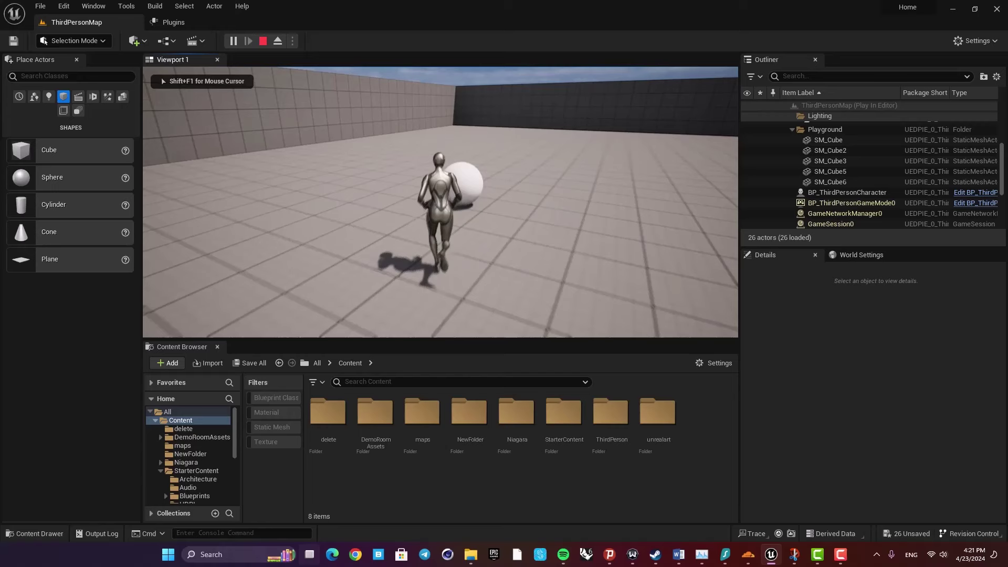
{"action": "key", "text": "d"}
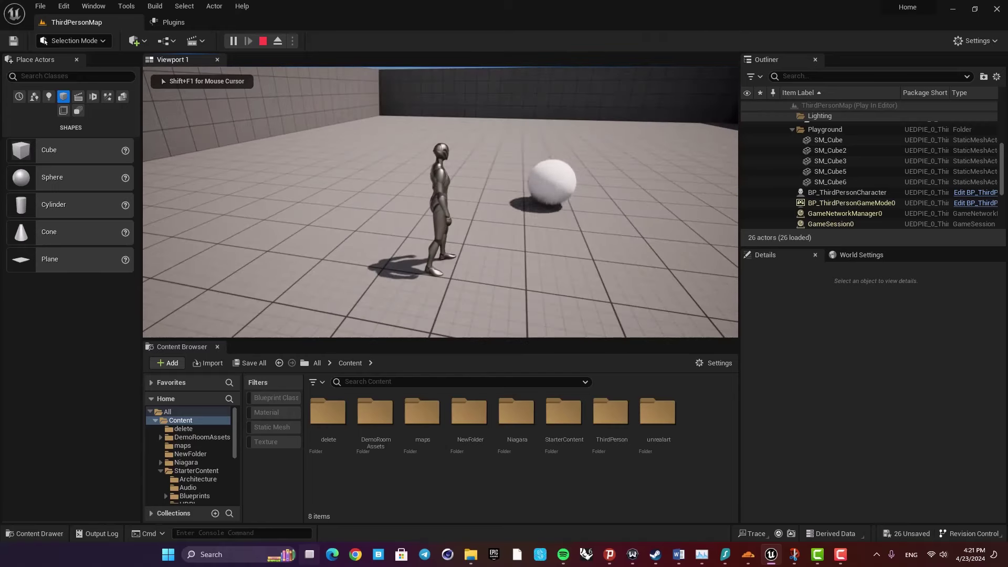
{"action": "key", "text": "w"}
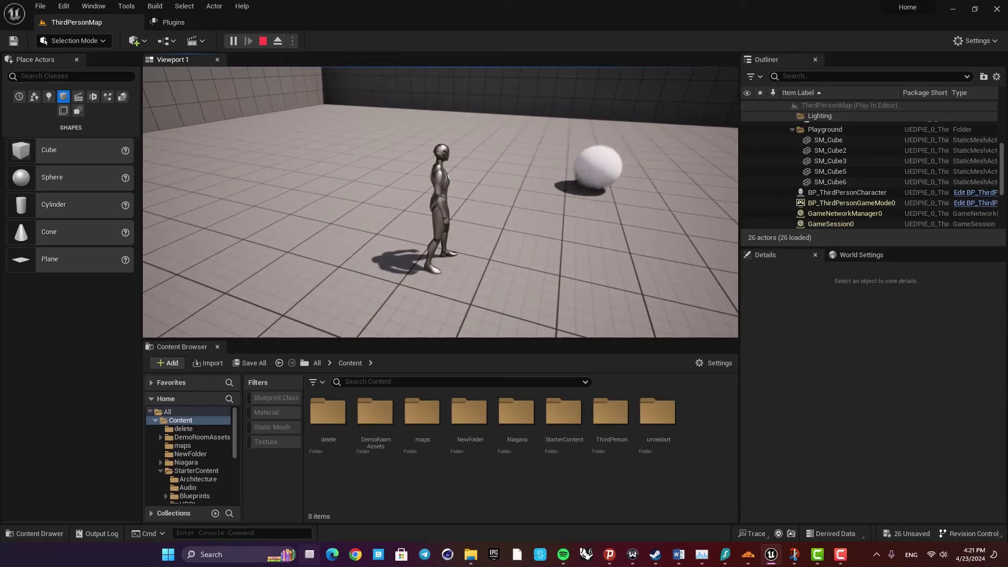
{"action": "key", "text": "Escape"}
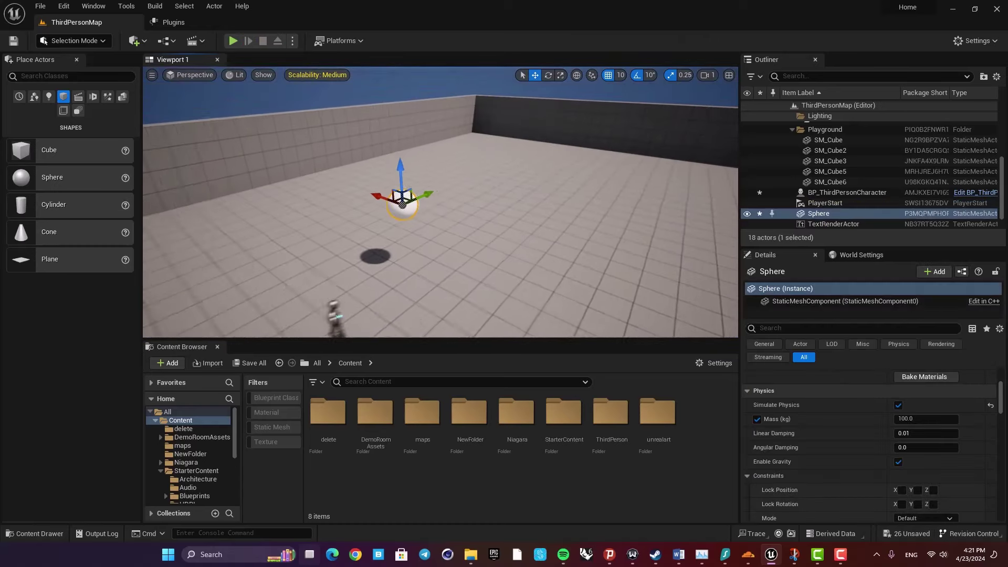
Disable gravity on the sphere and play-test by running the character into it as it floats.
{"action": "scroll", "coordinate": [786, 449], "scroll_direction": "down", "scroll_amount": 1}
{"action": "key", "text": "f"}
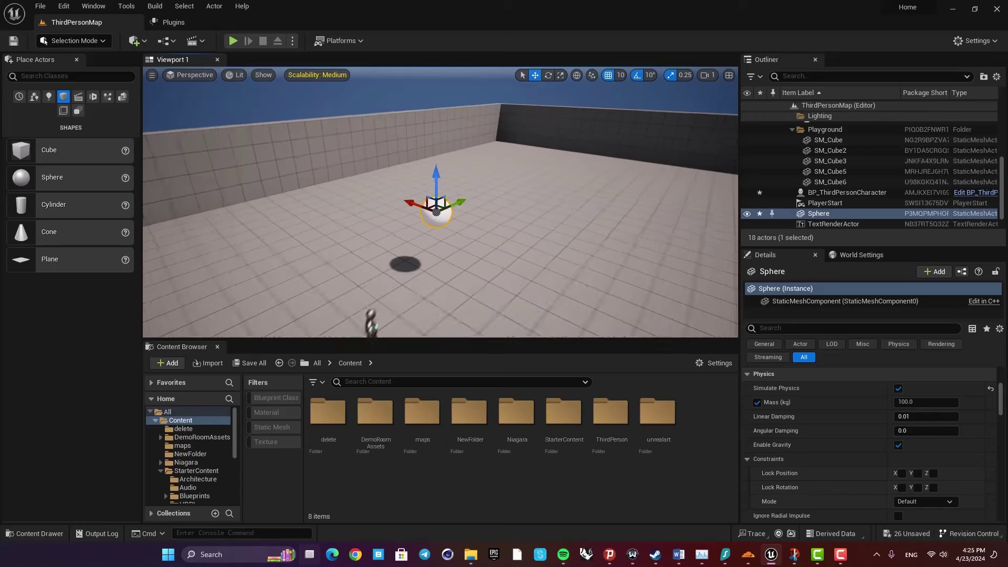
{"action": "left_click", "coordinate": [898, 444]}
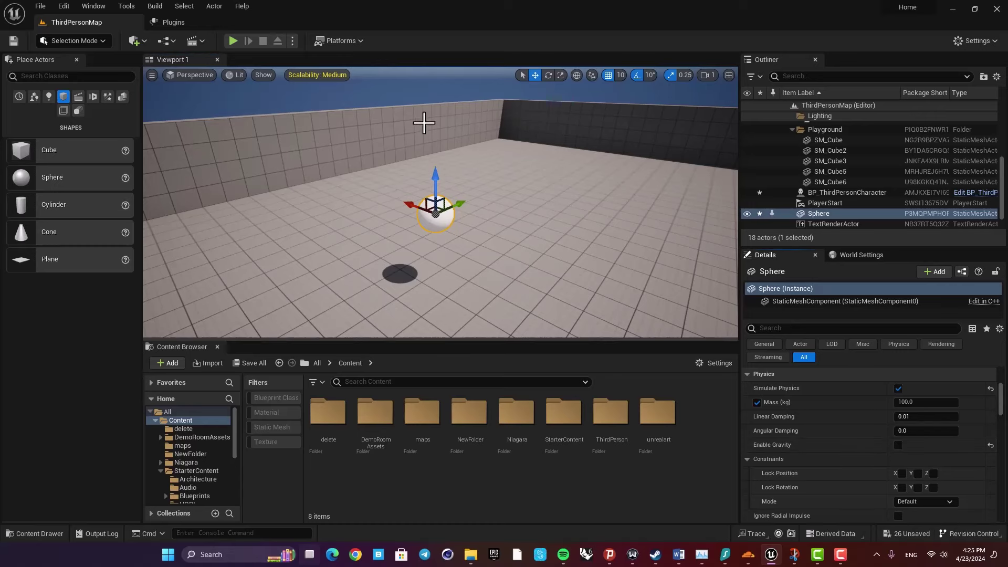
{"action": "left_click", "coordinate": [233, 40]}
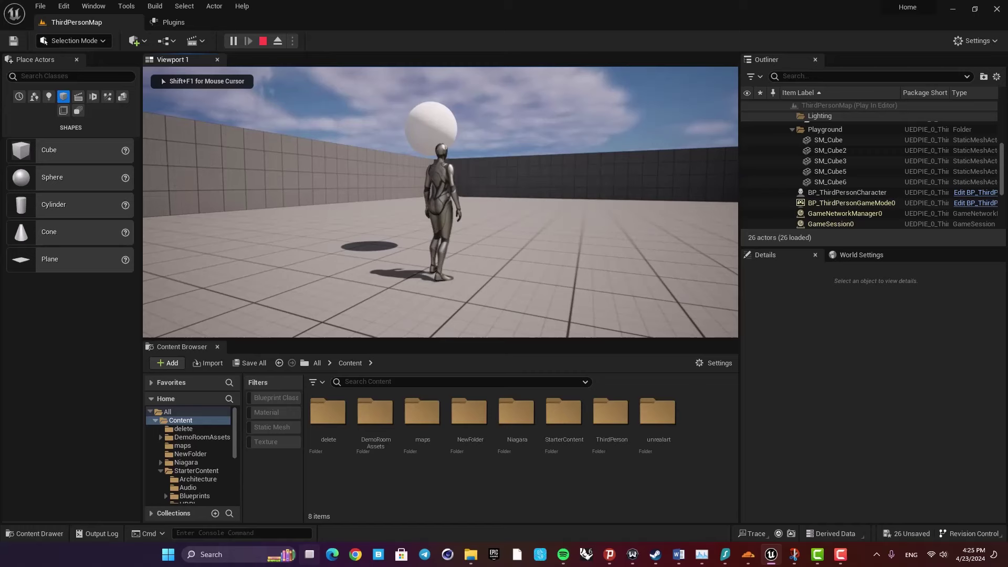
{"action": "key", "text": "w"}
{"action": "key", "text": "s"}
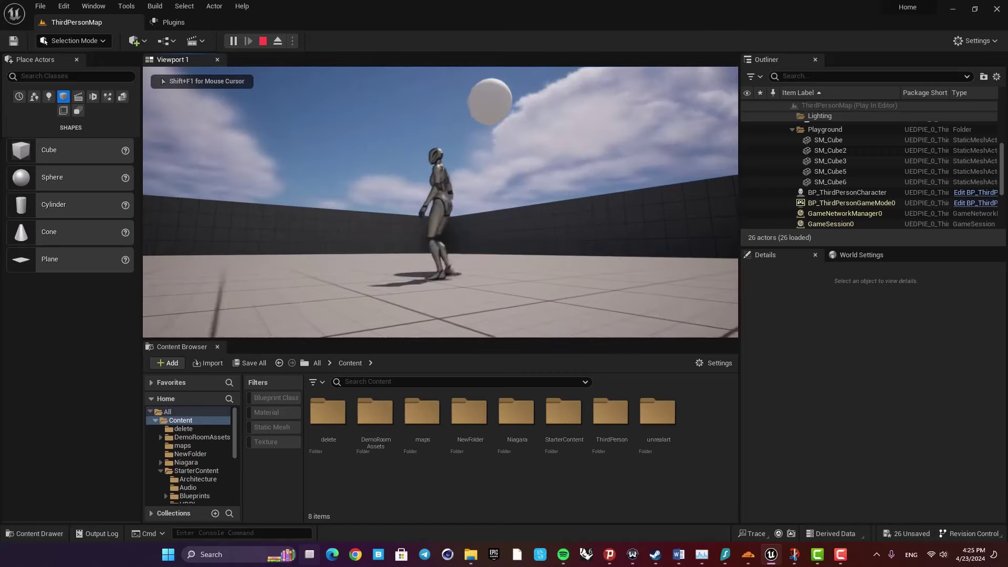
{"action": "key", "text": "a"}
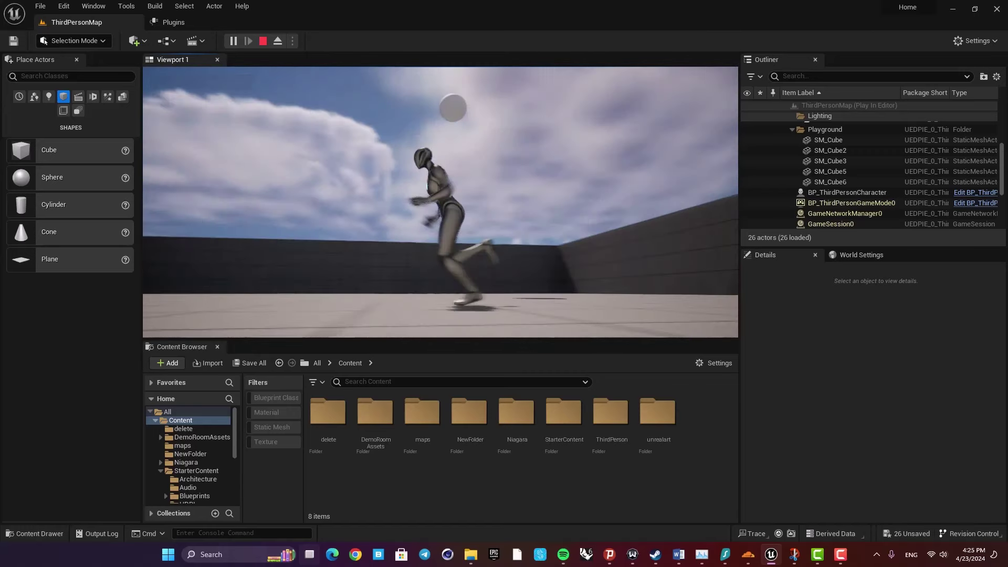
{"action": "key", "text": "w"}
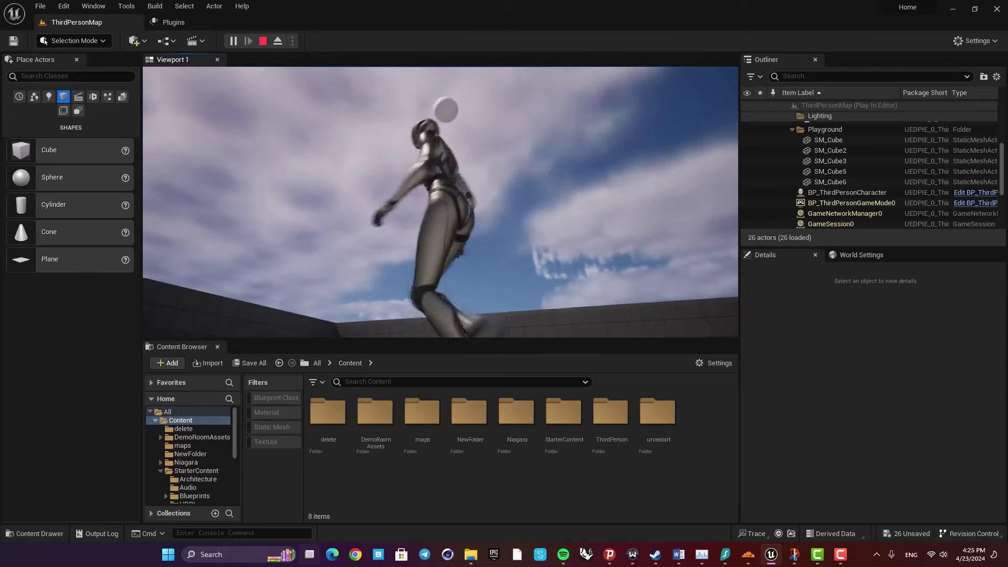
{"action": "key", "text": "Escape"}
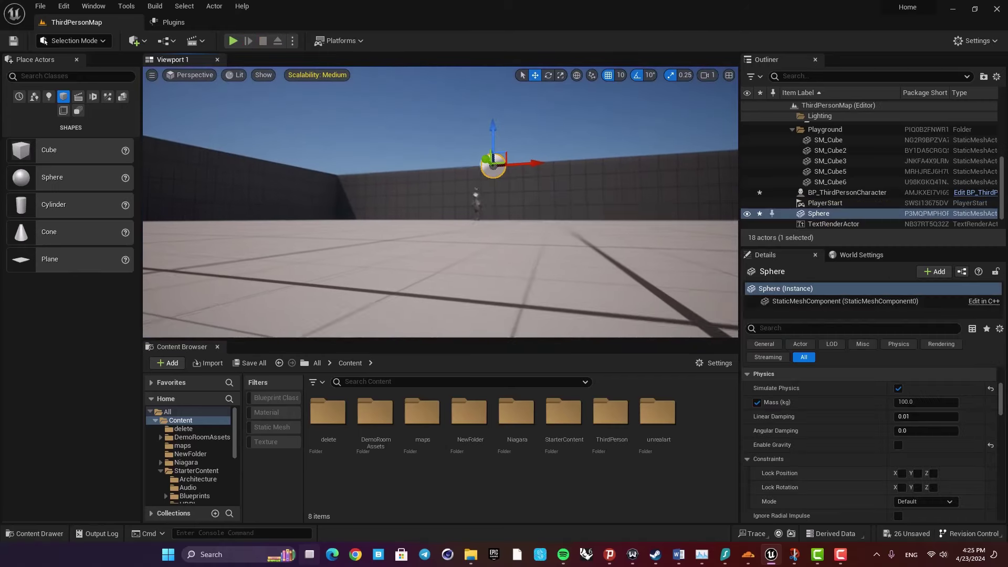
Lower the floating sphere slightly toward the floor and lock its position along the Z axis.
{"action": "scroll", "coordinate": [826, 437], "scroll_direction": "down", "scroll_amount": 1}
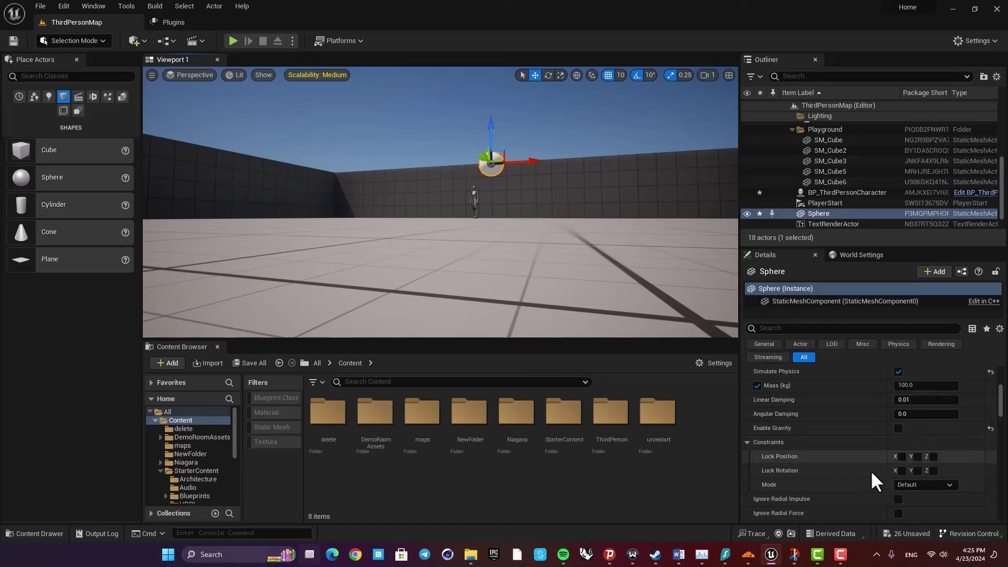
{"action": "right_click_drag", "start_coordinate": [549, 243], "coordinate": [495, 166]}
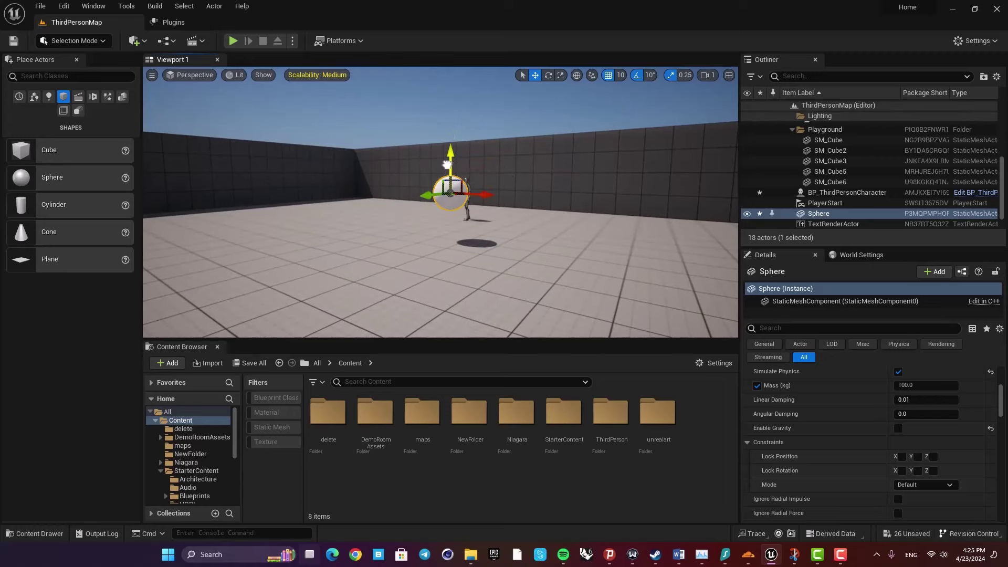
{"action": "left_click", "coordinate": [933, 456]}
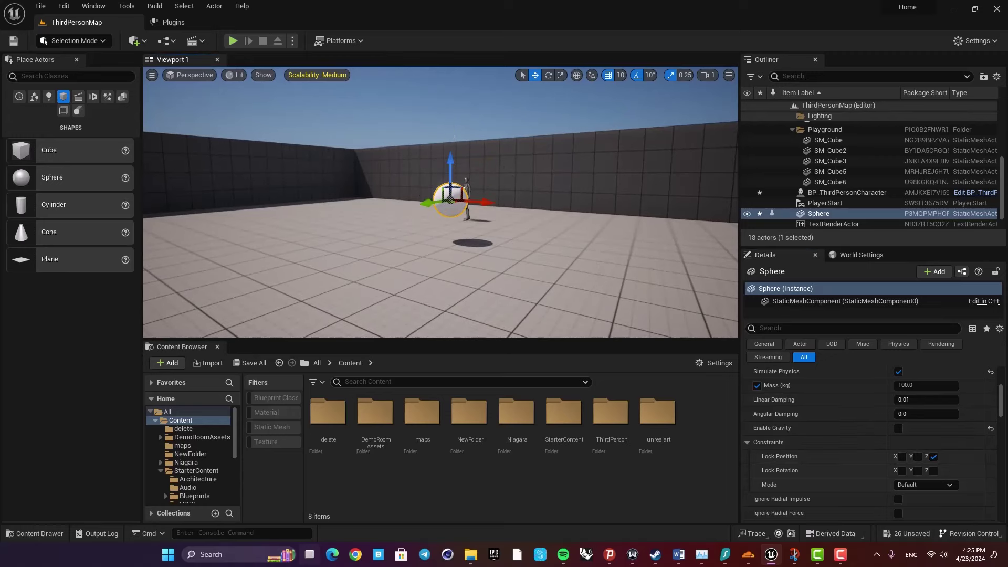
{"action": "right_click_drag", "start_coordinate": [376, 120], "coordinate": [377, 120]}
Play-test the Z-locked sphere by pushing it with the character from several directions, and stop the session.
{"action": "left_click", "coordinate": [232, 41]}
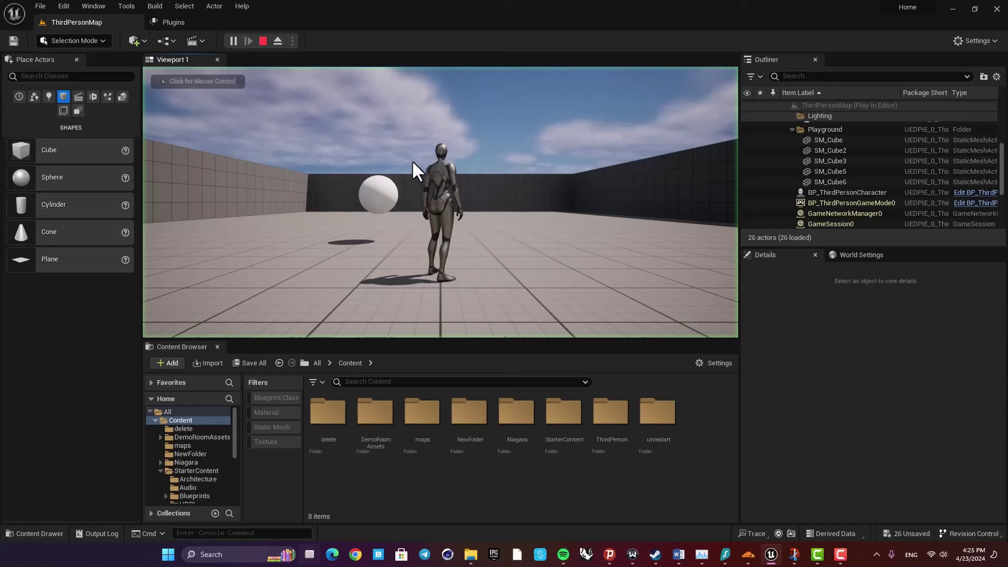
{"action": "key", "text": "a"}
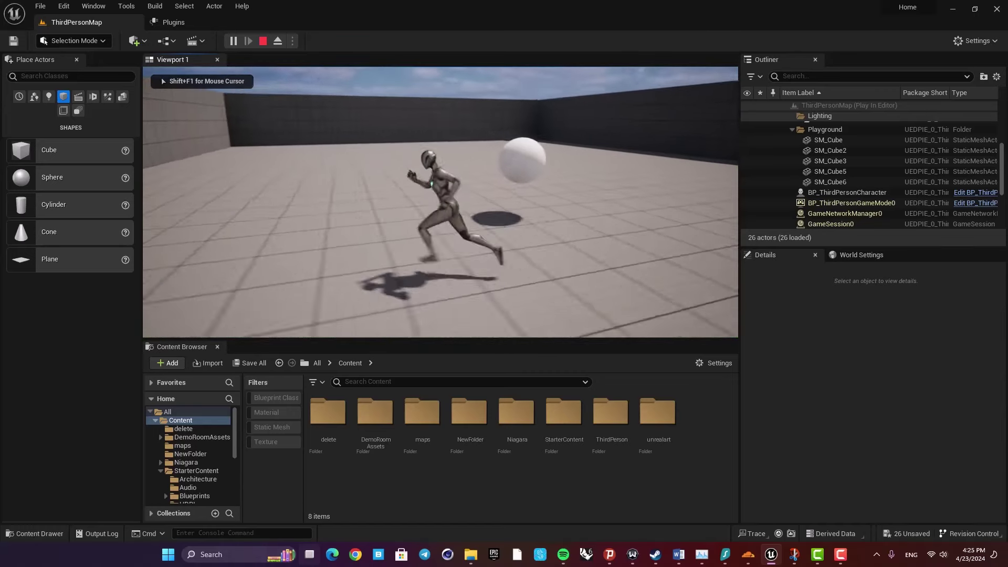
{"action": "key", "text": "w"}
{"action": "key", "text": "a"}
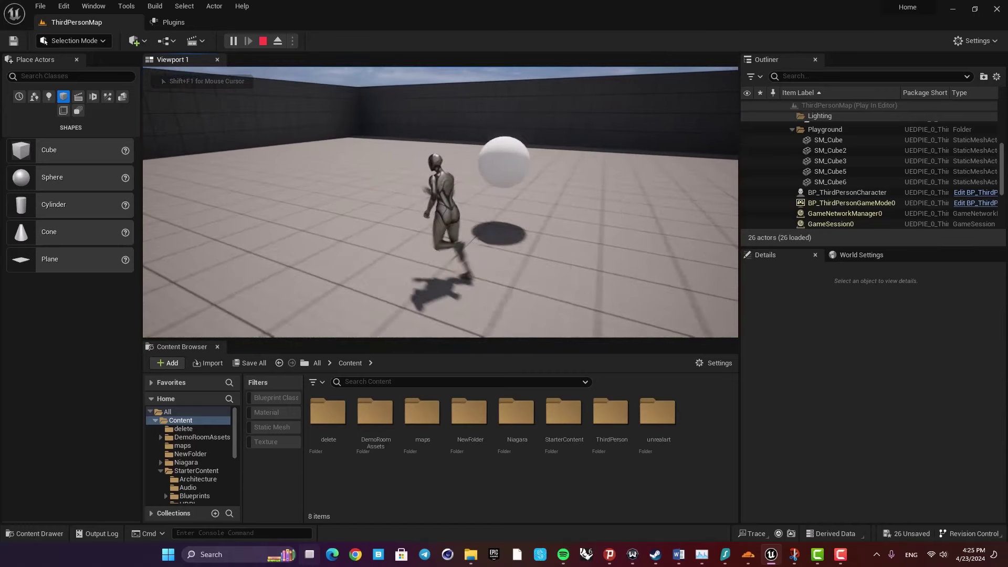
{"action": "key", "text": "w"}
{"action": "key", "text": "d"}
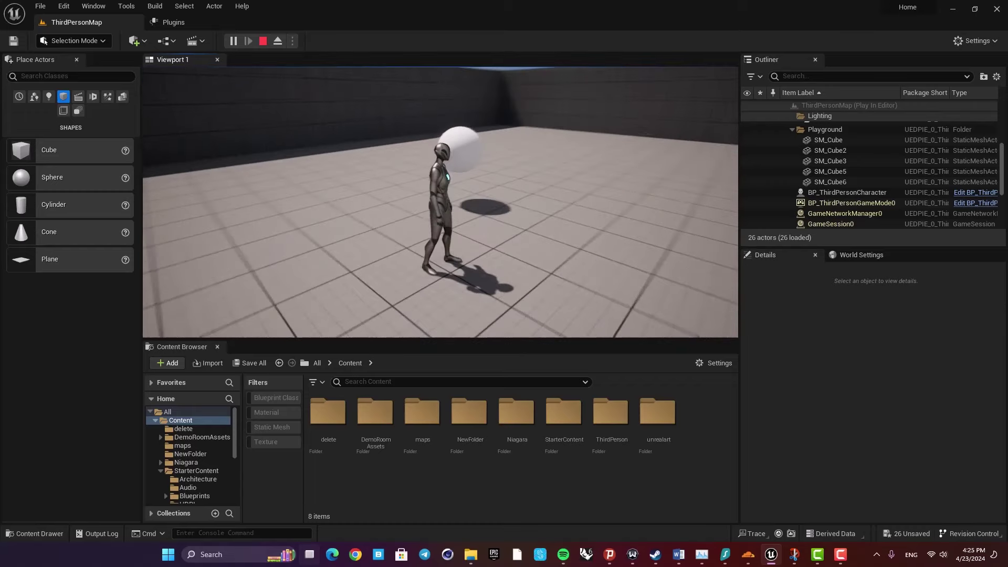
{"action": "key", "text": "w"}
{"action": "key", "text": "d"}
{"action": "key", "text": "Escape"}
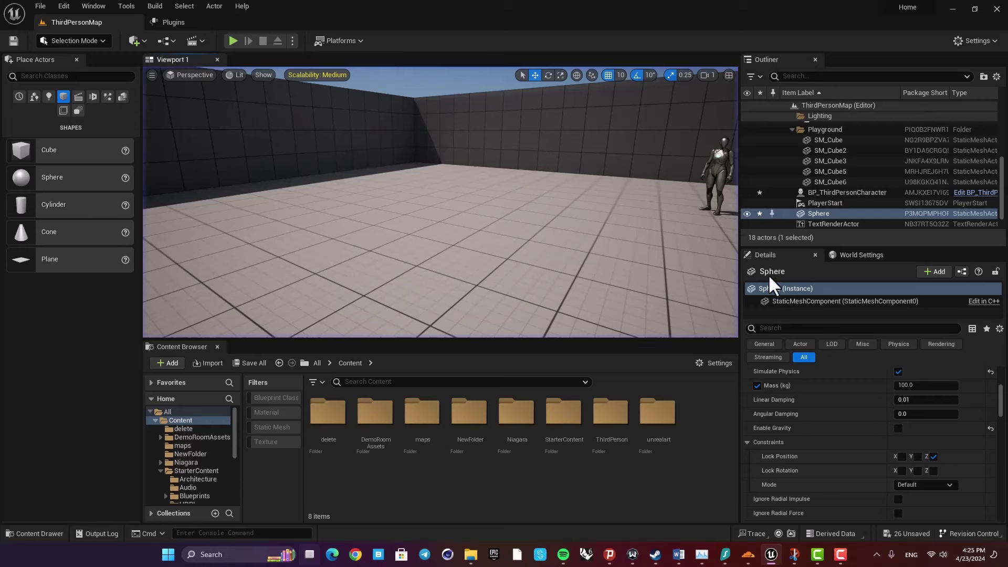
Lock the sphere's position along Y as well and play-test by pushing it from different sides.
{"action": "left_click", "coordinate": [917, 457]}
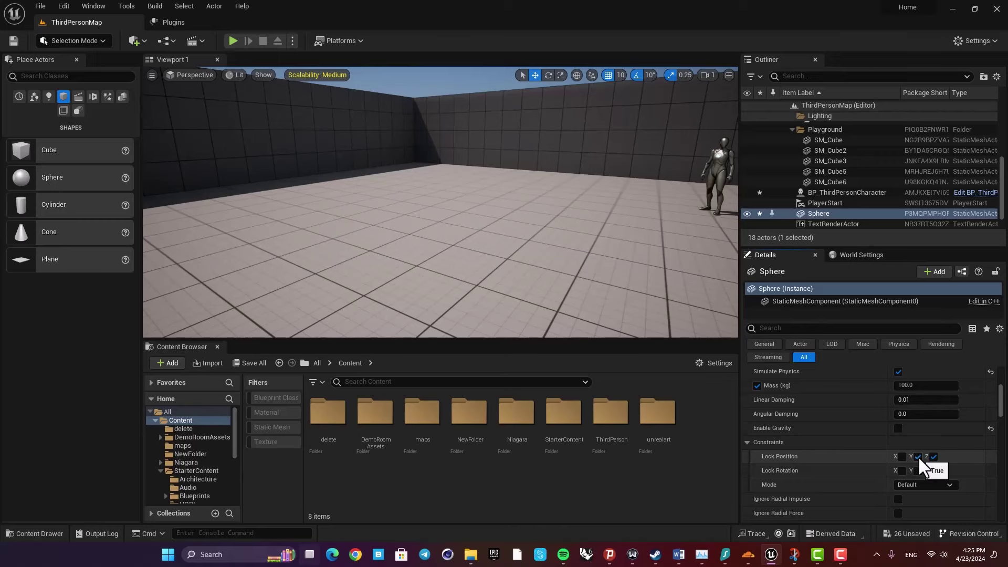
{"action": "left_click", "coordinate": [232, 41]}
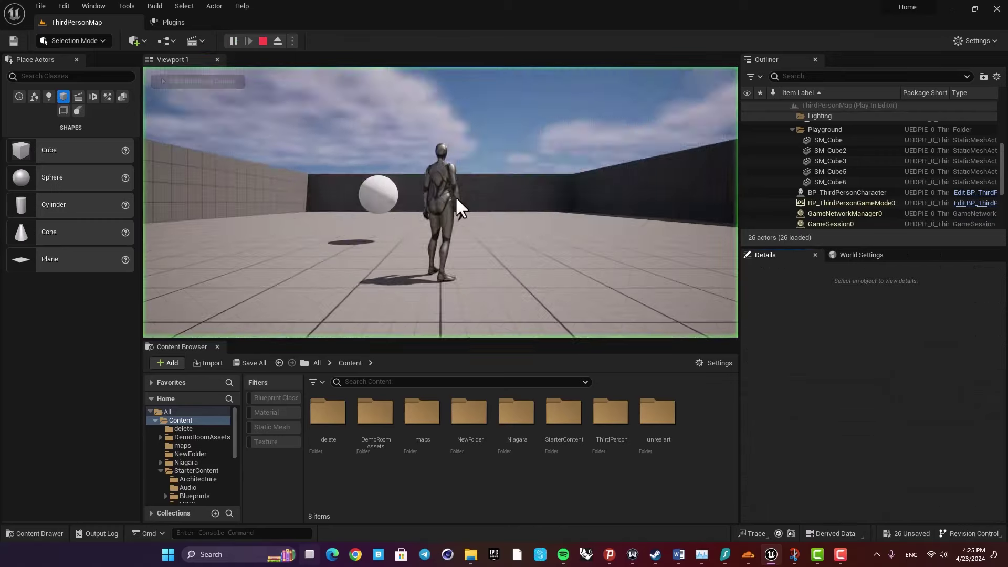
{"action": "key", "text": "w"}
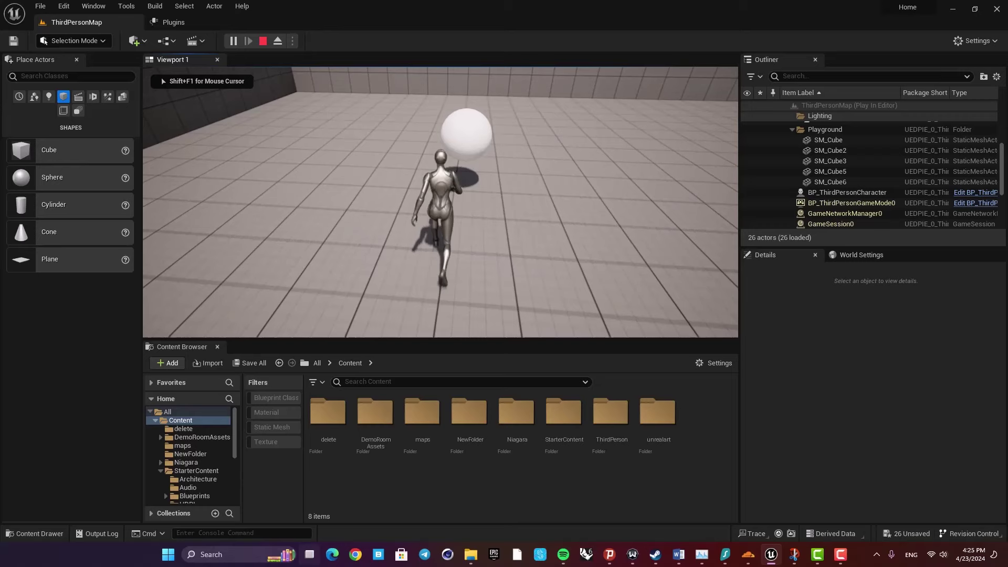
{"action": "key", "text": "d"}
{"action": "key", "text": "w"}
{"action": "key", "text": "d"}
{"action": "key", "text": "w"}
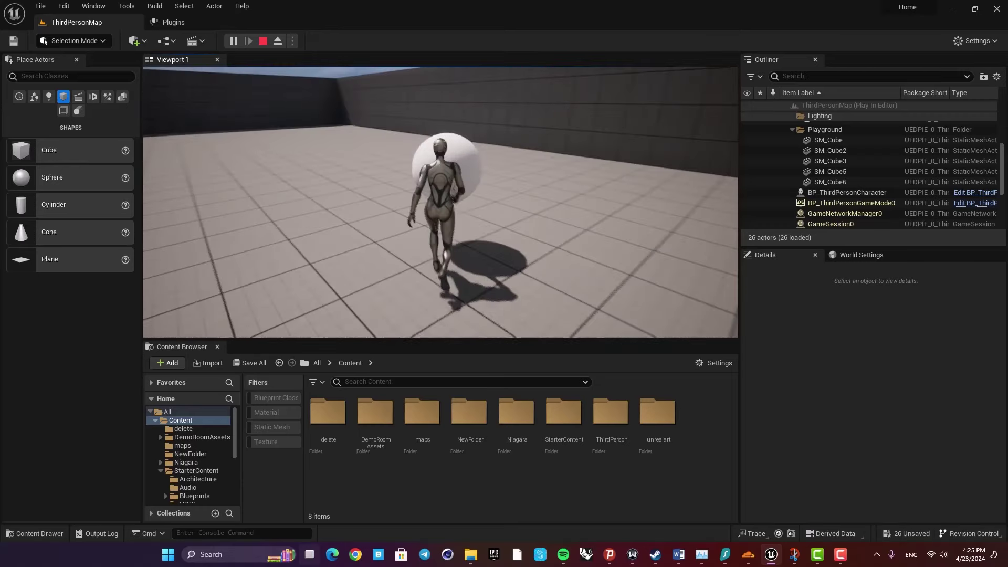
{"action": "key", "text": "a"}
{"action": "key", "text": "Escape"}
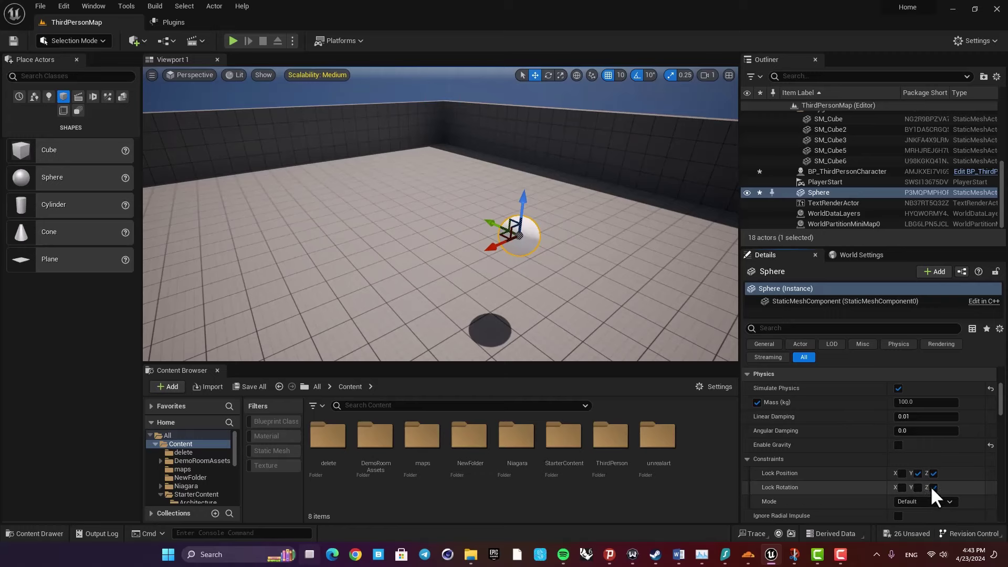
Place a cube near the sphere, raised off the floor, and enable physics simulation on it.
{"action": "right_click_drag", "start_coordinate": [540, 262], "coordinate": [462, 243]}
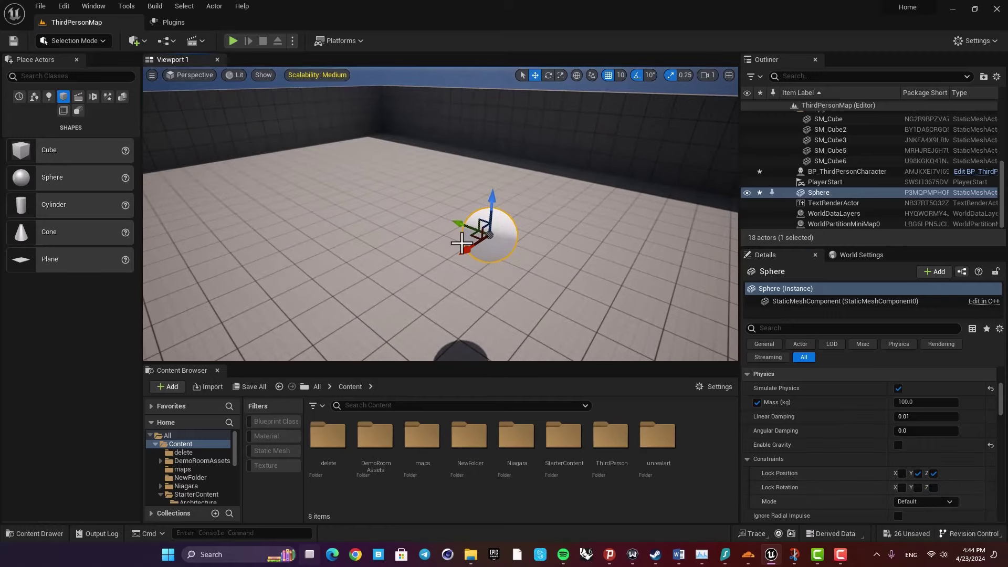
{"action": "left_click_drag", "start_coordinate": [49, 151], "coordinate": [355, 302]}
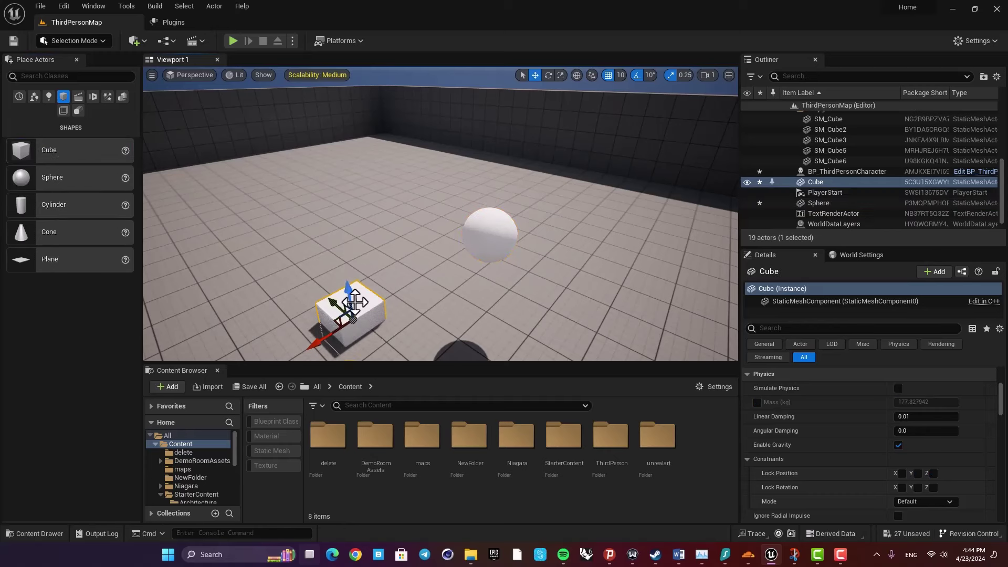
{"action": "left_click", "coordinate": [898, 389]}
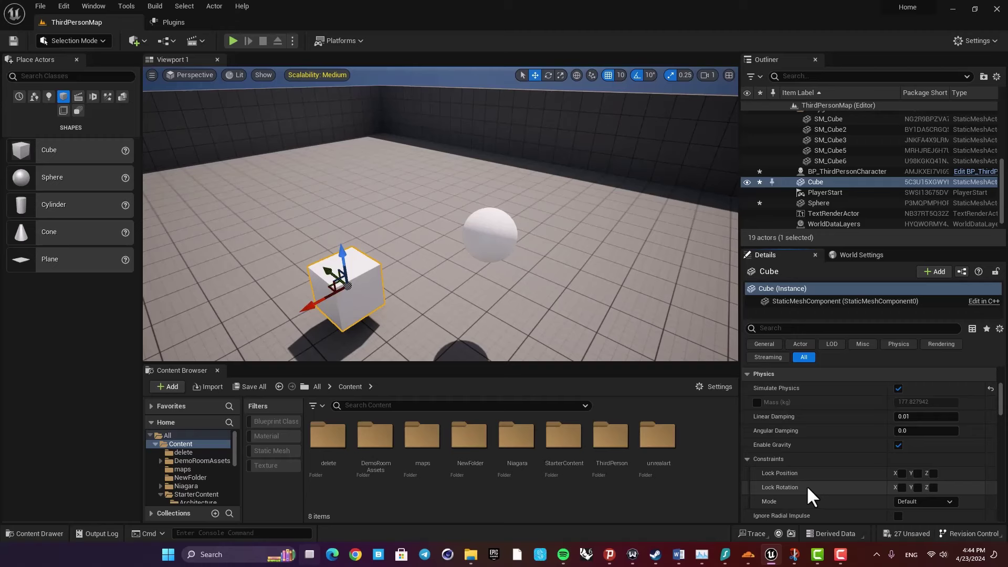
Lock the cube's rotation on X and Y, disable its gravity, and lock its position along Y.
{"action": "left_click", "coordinate": [900, 487]}
{"action": "left_click", "coordinate": [917, 487]}
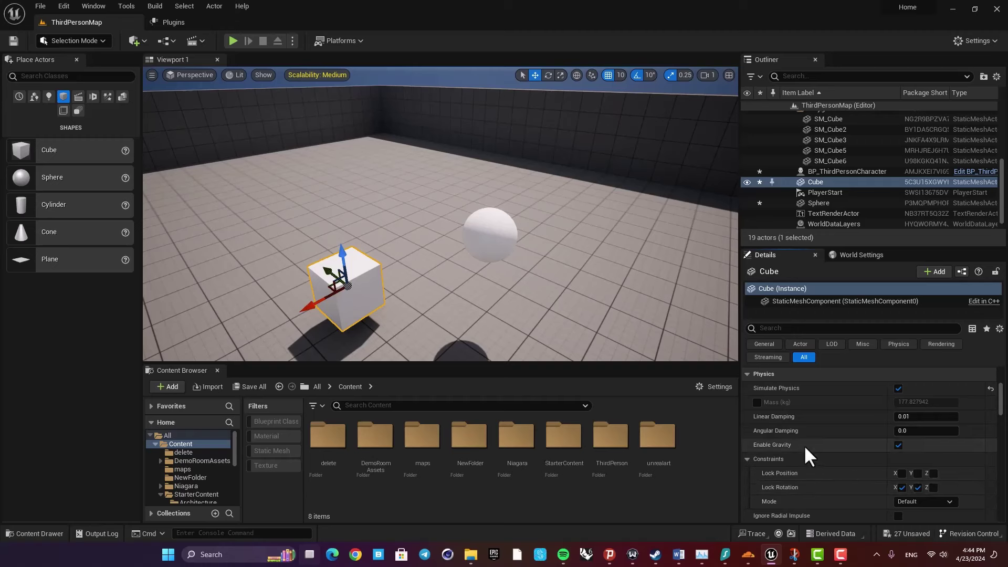
{"action": "left_click", "coordinate": [897, 445]}
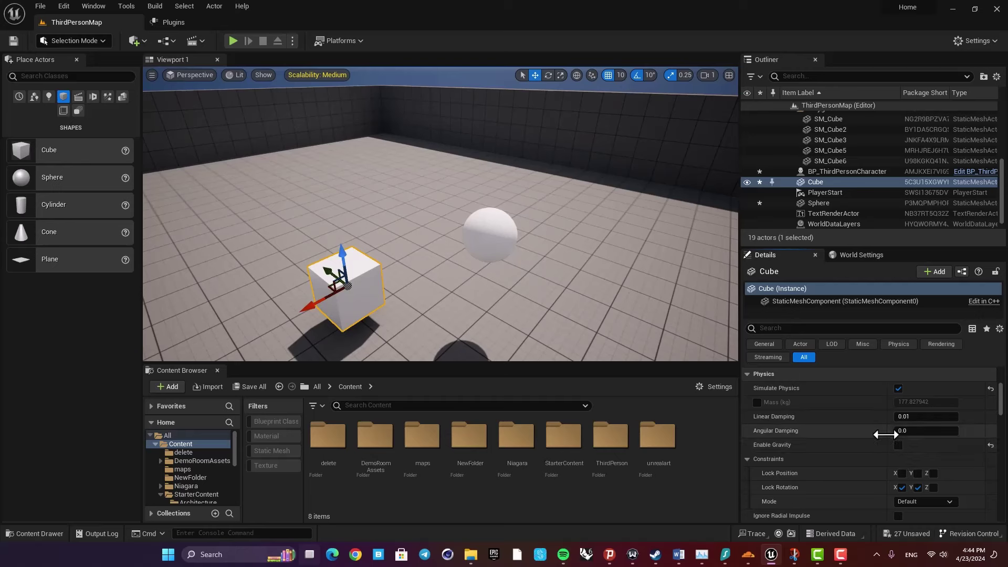
{"action": "left_click", "coordinate": [917, 473]}
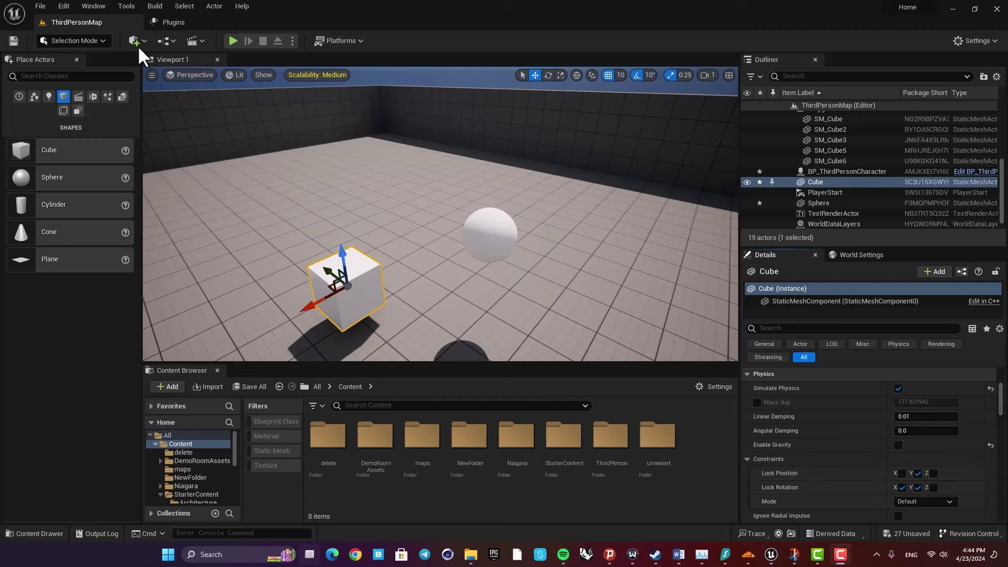
Play-test the cube by pushing it with the character from several directions, and stop the session.
{"action": "left_click", "coordinate": [233, 40]}
{"action": "key", "text": "w"}
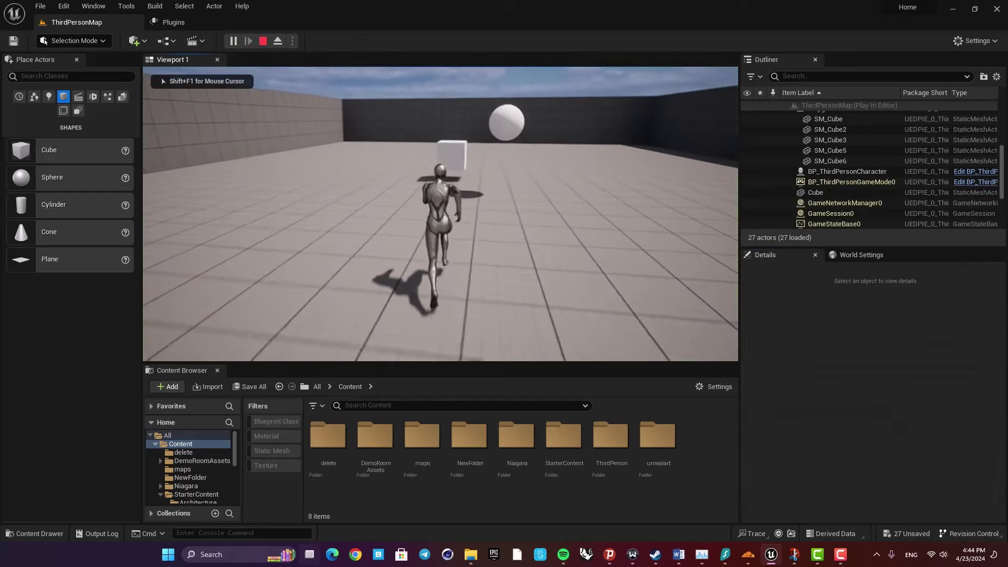
{"action": "key", "text": "d"}
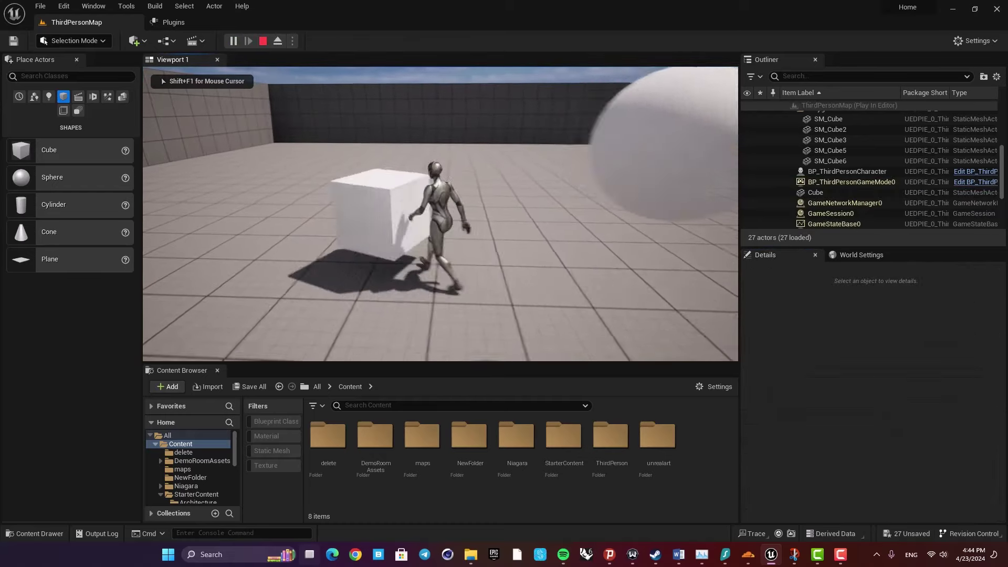
{"action": "key", "text": "w"}
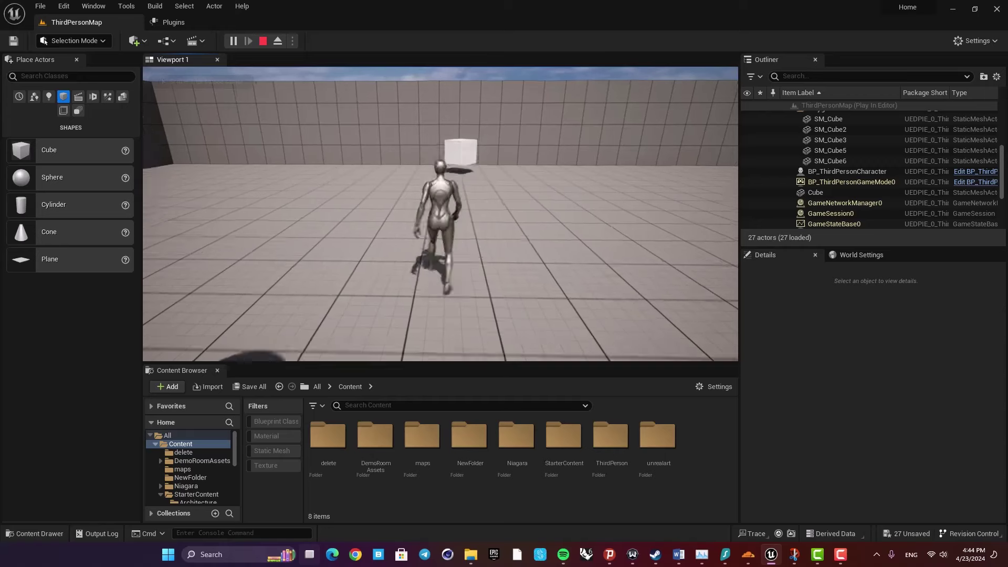
{"action": "key", "text": "w"}
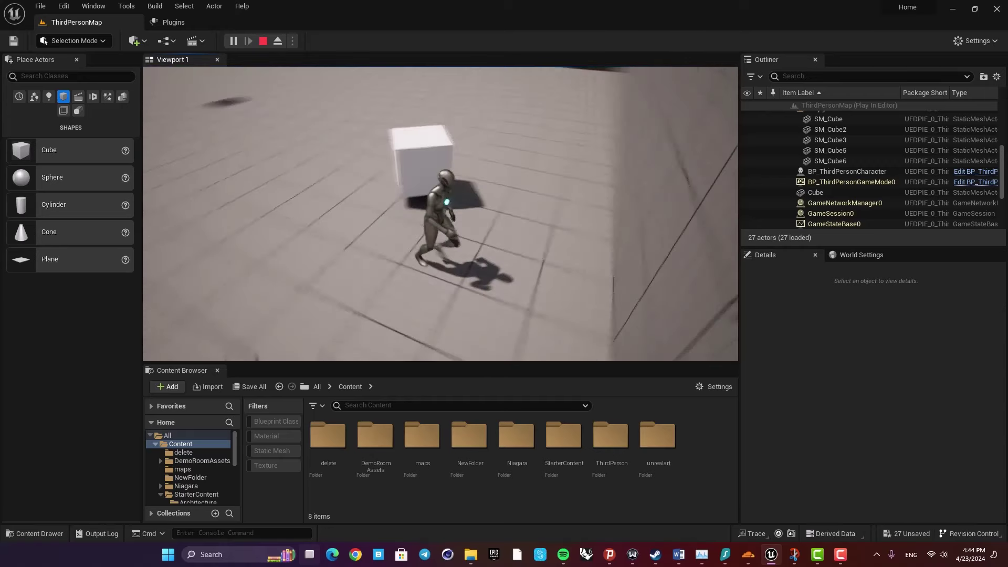
{"action": "key", "text": "w"}
{"action": "key", "text": "s"}
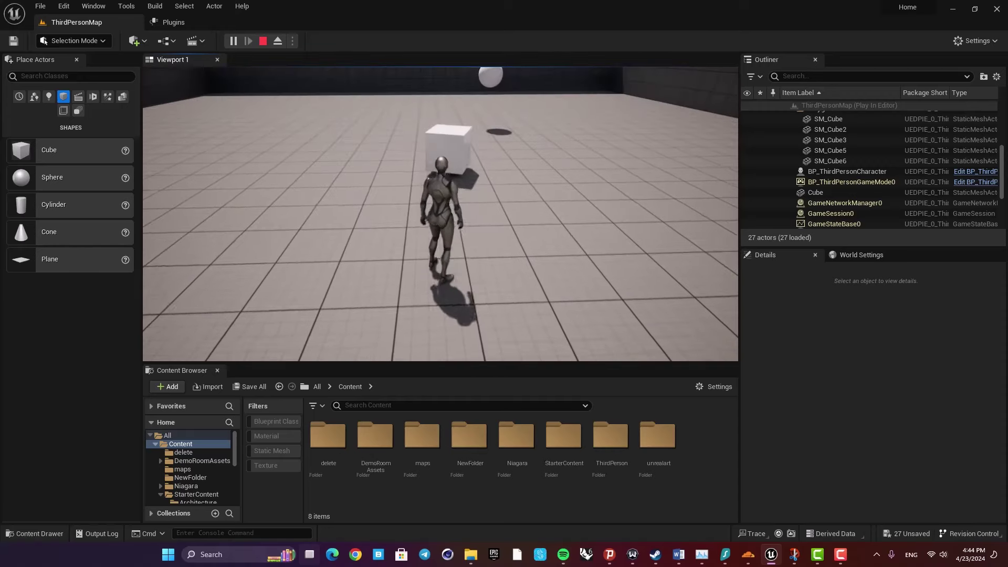
{"action": "key", "text": "a"}
{"action": "key", "text": "w"}
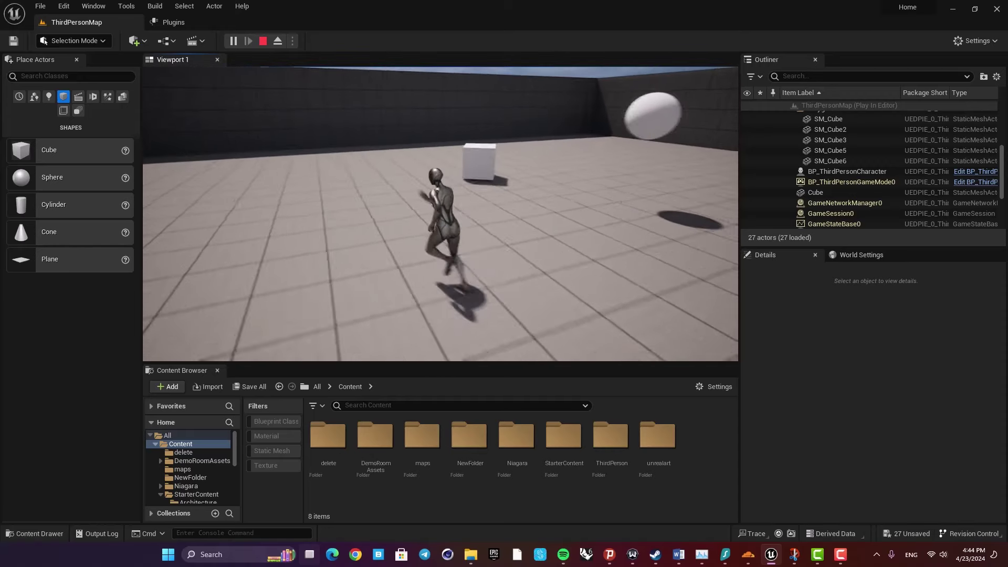
{"action": "key", "text": "Escape"}
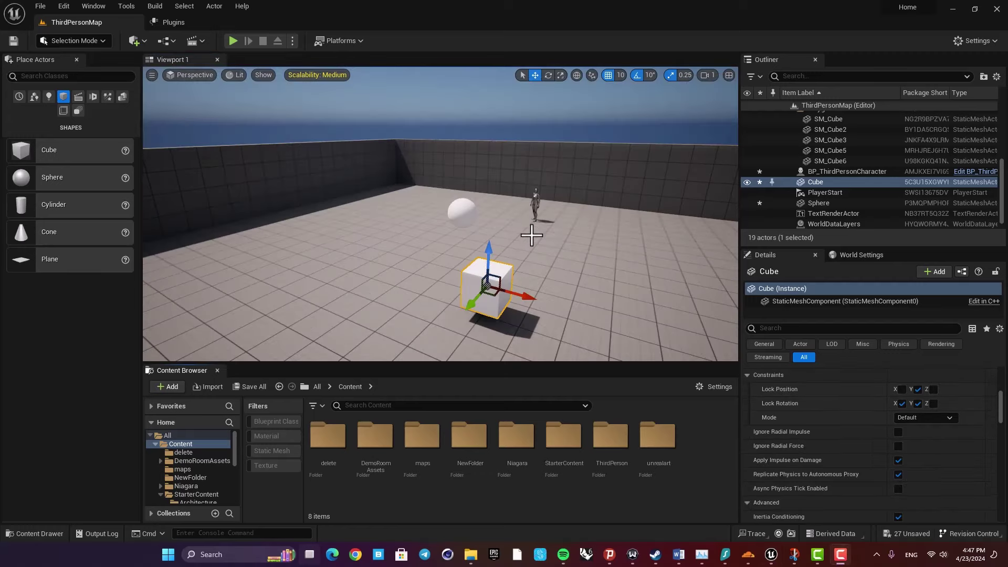
Select the cube and move it along its Y axis, past the sphere and closer to the character.
{"action": "right_click_drag", "start_coordinate": [531, 232], "coordinate": [657, 274]}
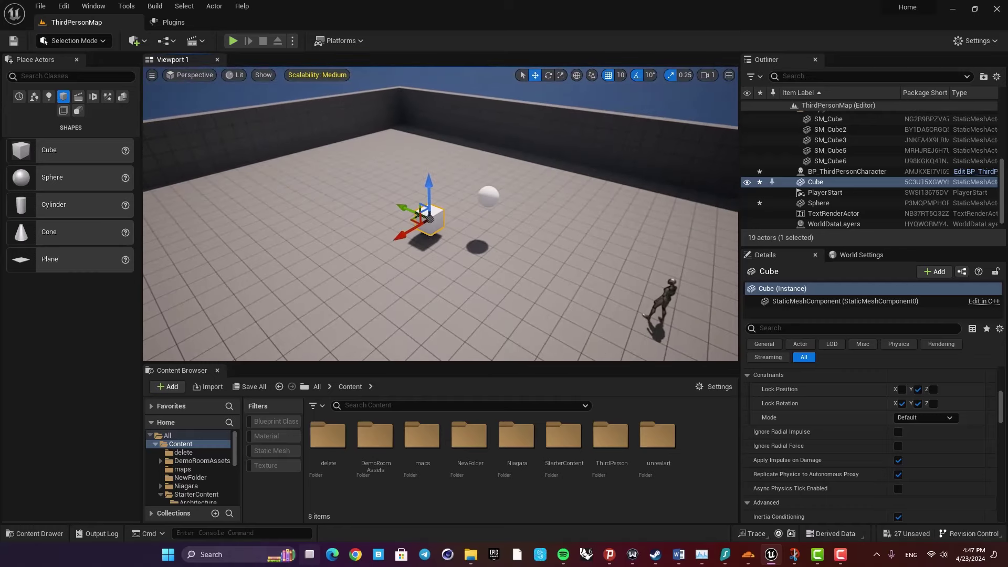
{"action": "left_click", "coordinate": [666, 286]}
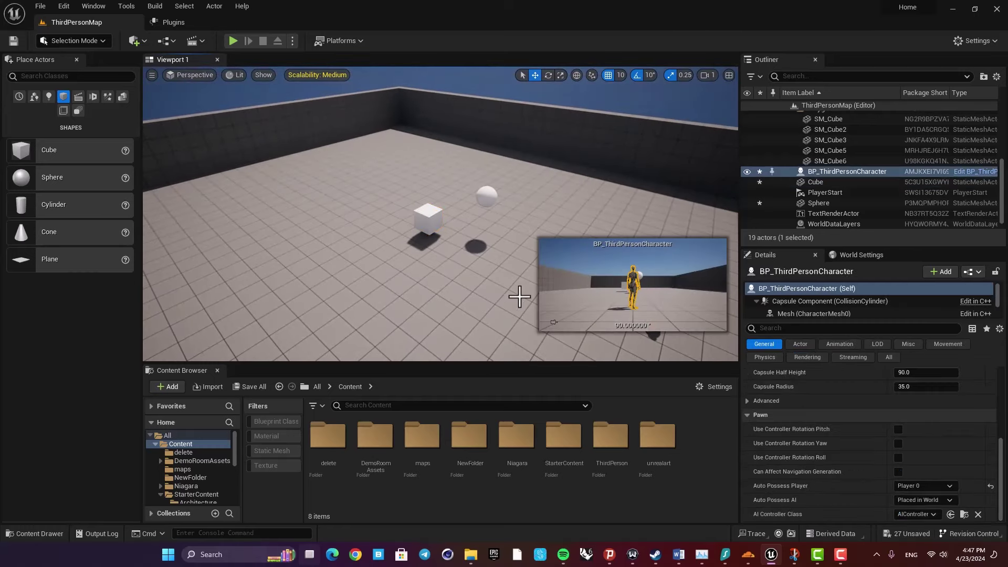
{"action": "left_click", "coordinate": [427, 217]}
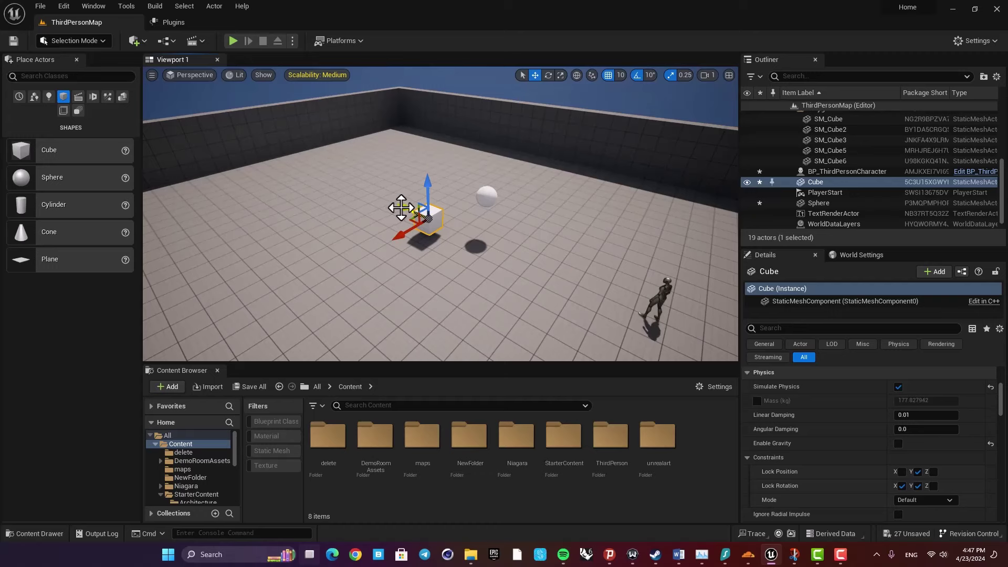
{"action": "left_click_drag", "start_coordinate": [382, 204], "coordinate": [507, 260]}
{"action": "right_click_drag", "start_coordinate": [507, 251], "coordinate": [578, 280]}
{"action": "key", "text": "w"}
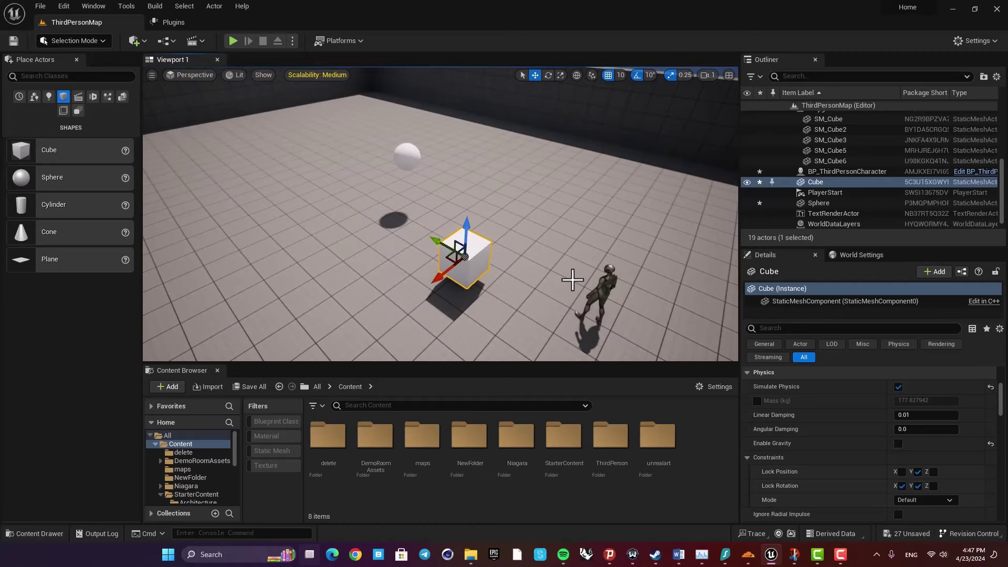
{"action": "key", "text": "w"}
{"action": "right_click_drag", "start_coordinate": [455, 280], "coordinate": [589, 253]}
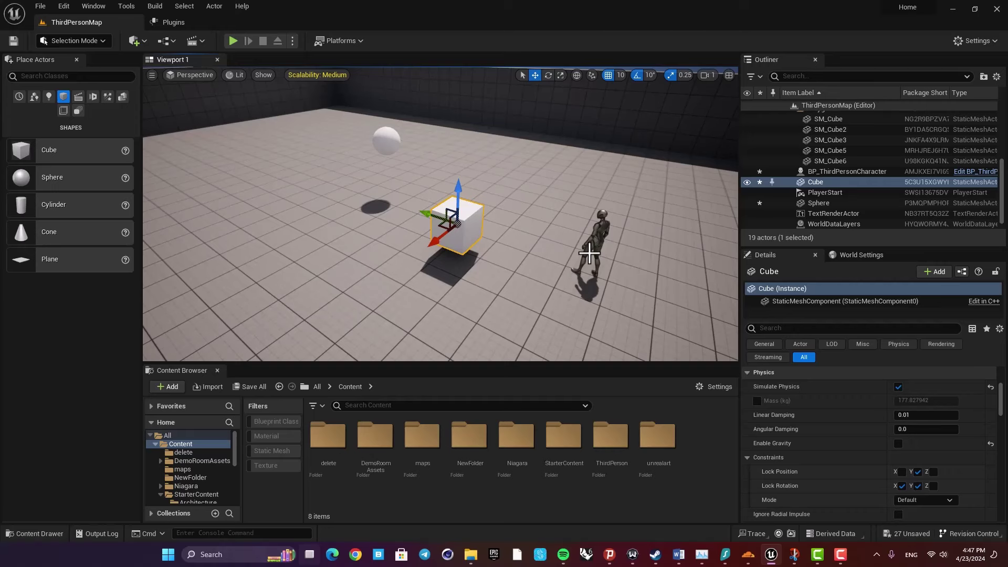
{"action": "key", "text": "w"}
{"action": "mouse_move", "coordinate": [538, 252]}
{"action": "right_mouse_down"}
{"action": "mouse_move", "coordinate": [520, 252]}
{"action": "mouse_move", "coordinate": [533, 252]}
{"action": "right_mouse_up"}
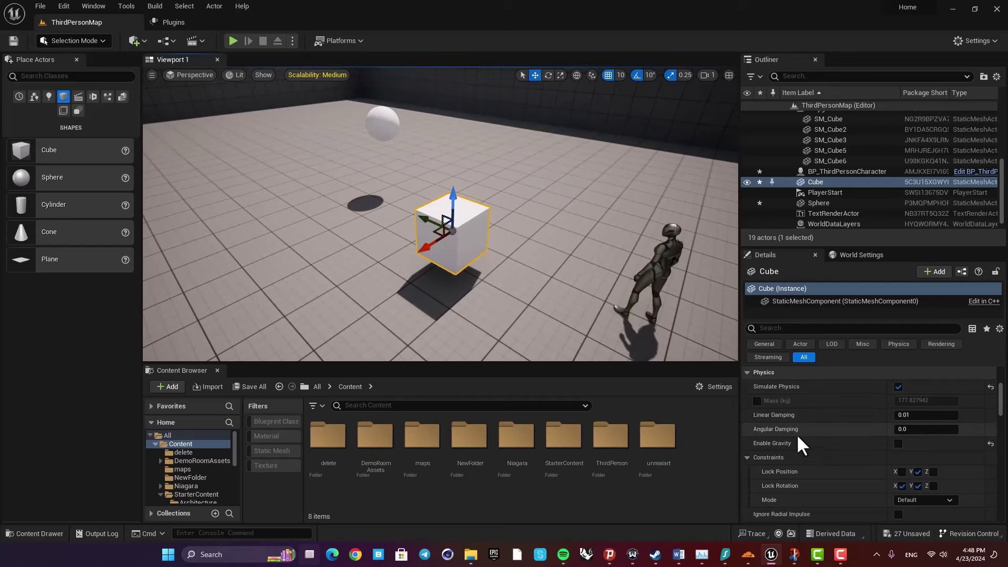
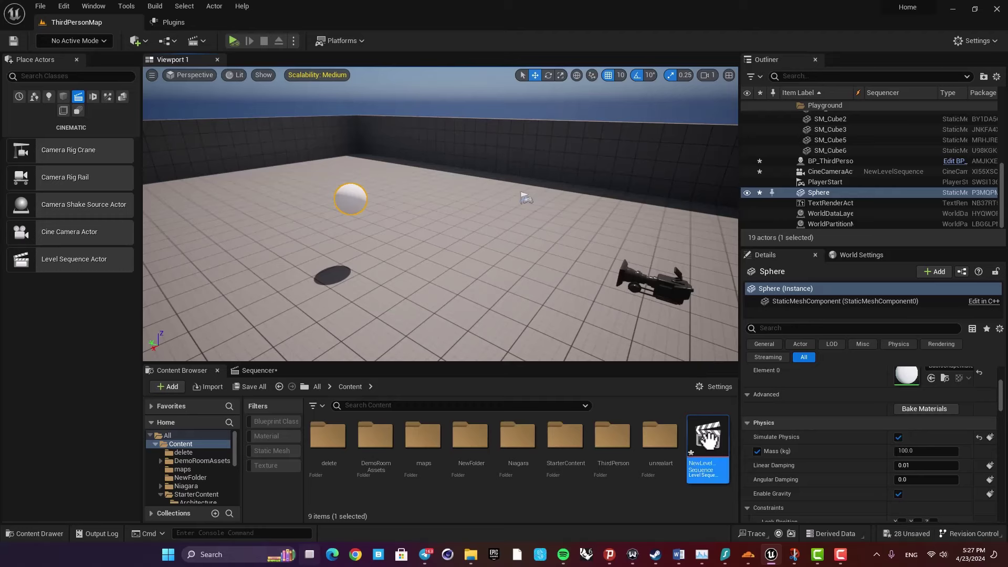
Open NewLevelSequence for editing and look through its CineCameraActor in the viewport.
{"action": "double_click", "coordinate": [706, 442]}
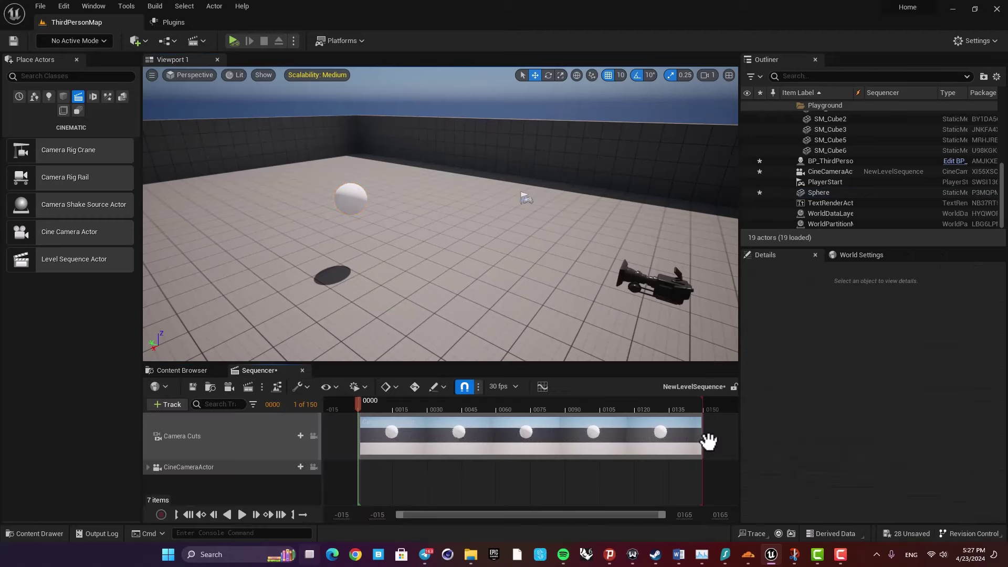
{"action": "left_click", "coordinate": [668, 292]}
{"action": "left_click", "coordinate": [178, 72]}
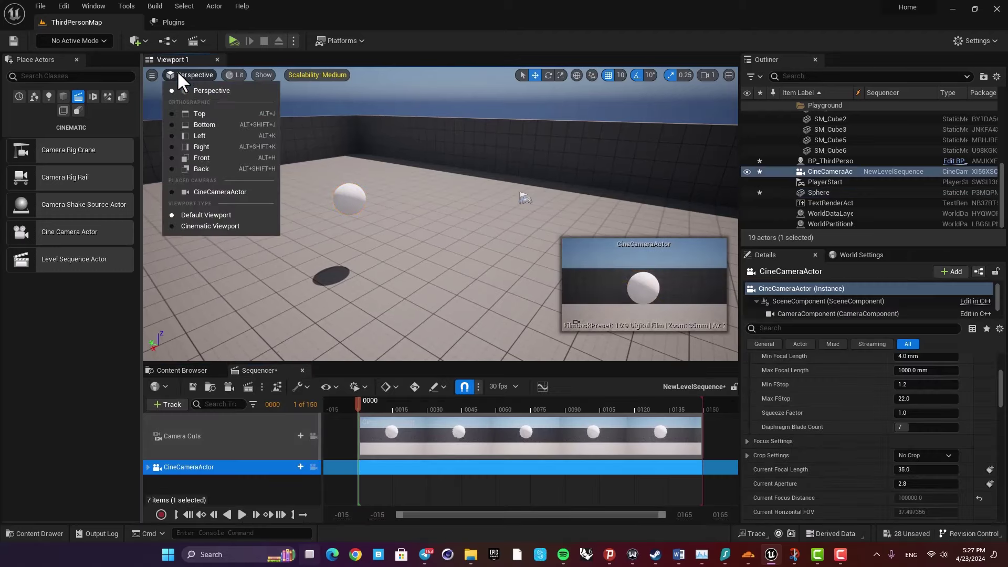
{"action": "left_click", "coordinate": [215, 192]}
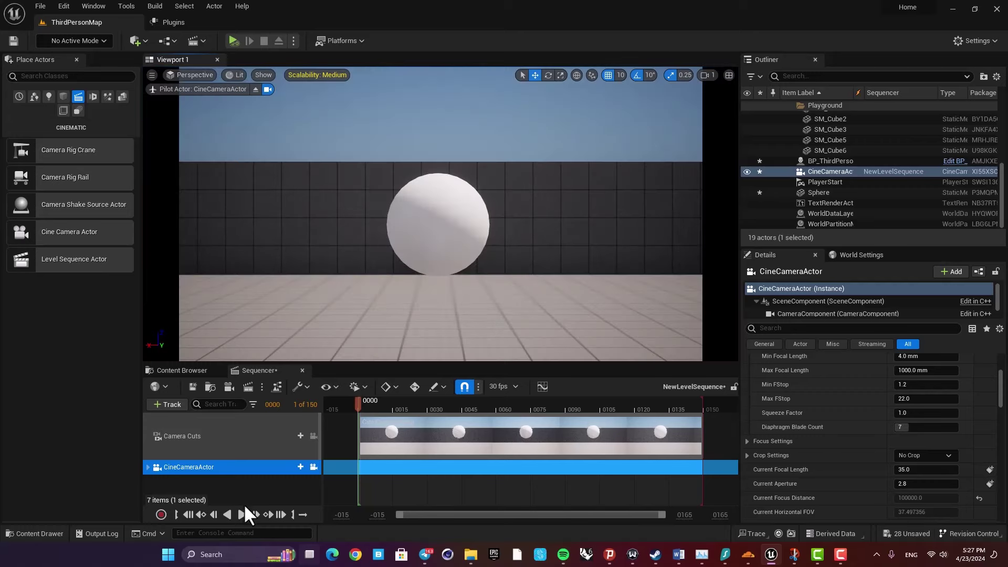
Play the level sequence through the camera to check the sphere's motion, and pause it before the end.
{"action": "left_click", "coordinate": [242, 510]}
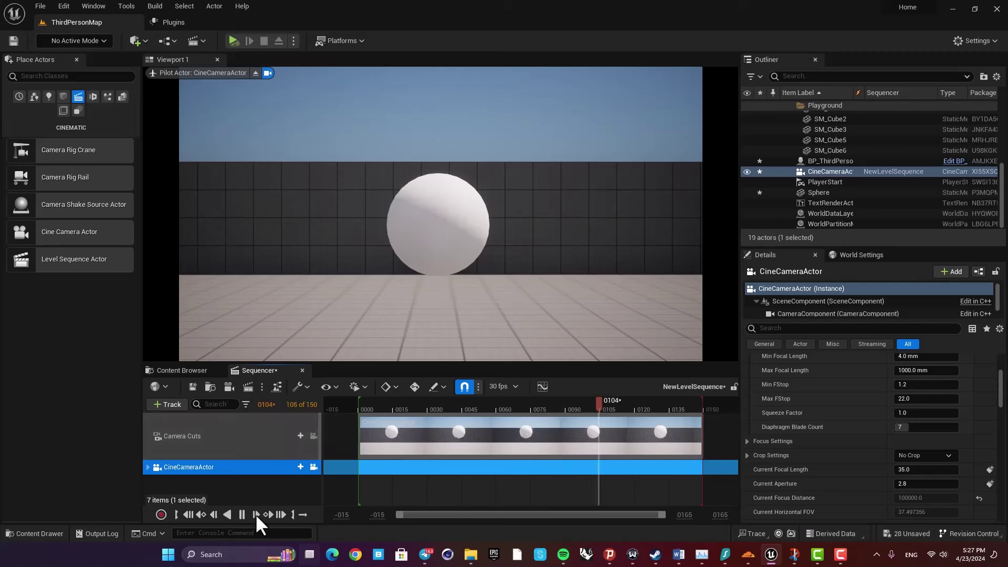
{"action": "left_click", "coordinate": [242, 514]}
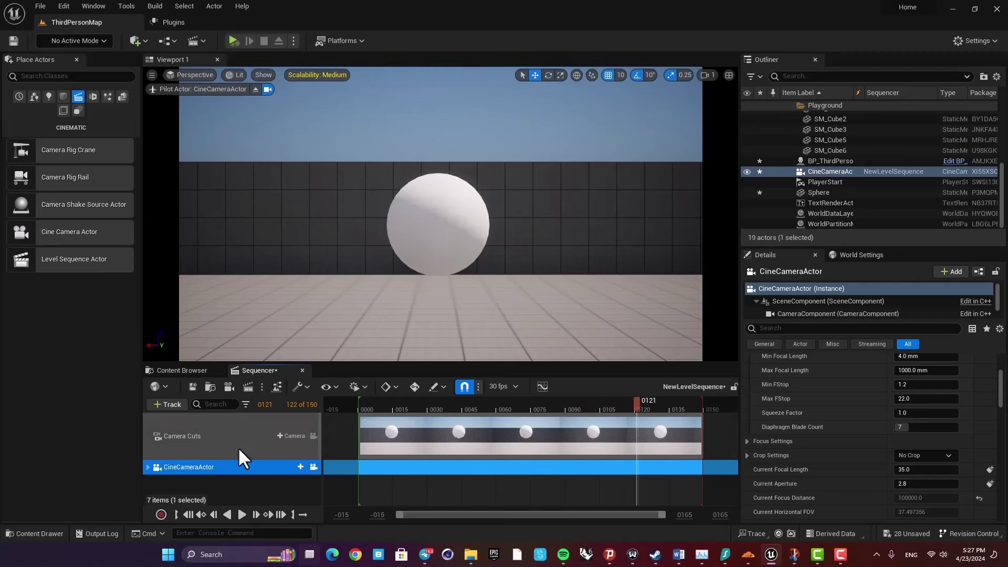
{"action": "left_click", "coordinate": [222, 480]}
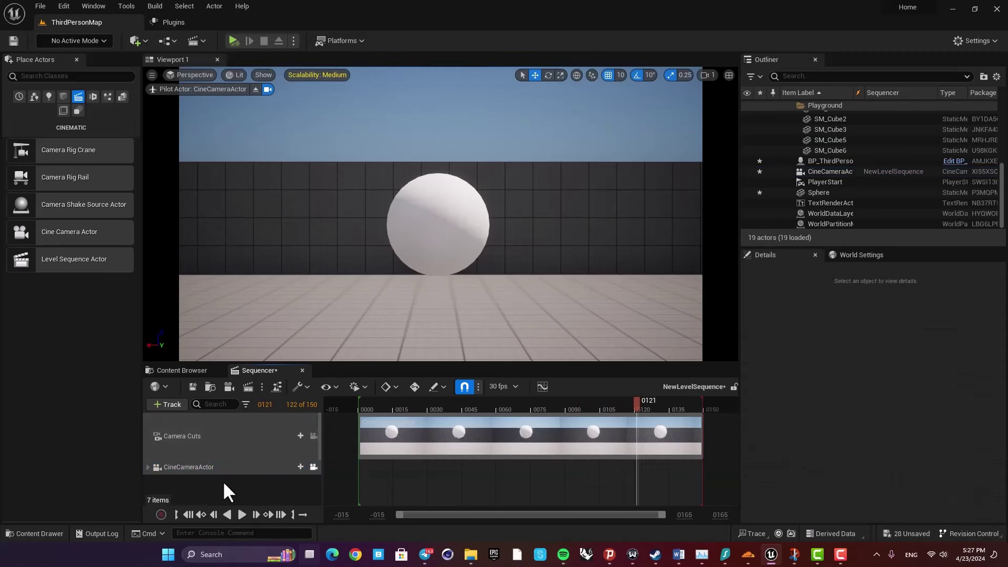
Add the Sphere to the level sequence and delete its Transform track.
{"action": "left_click", "coordinate": [424, 227]}
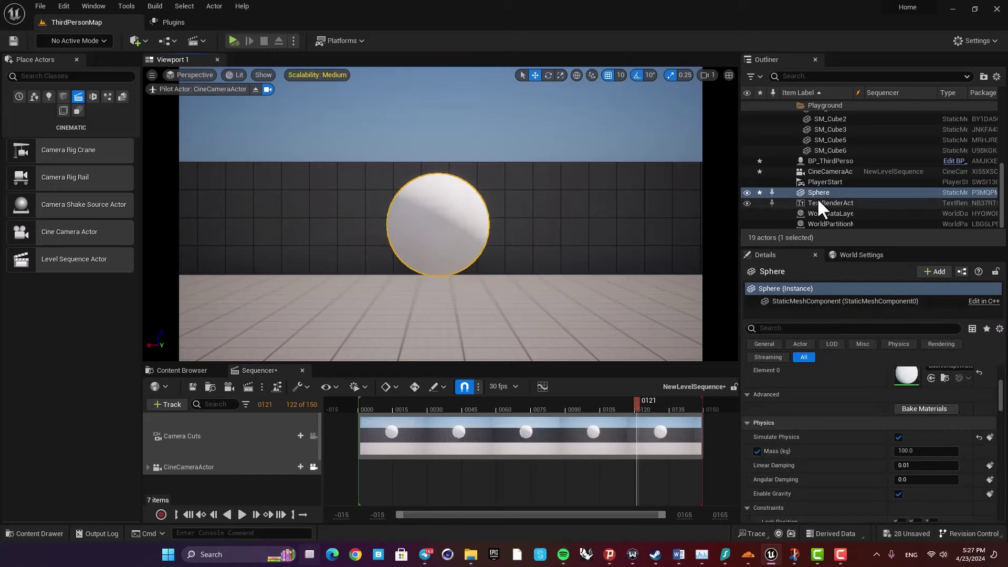
{"action": "left_click_drag", "start_coordinate": [815, 192], "coordinate": [213, 491]}
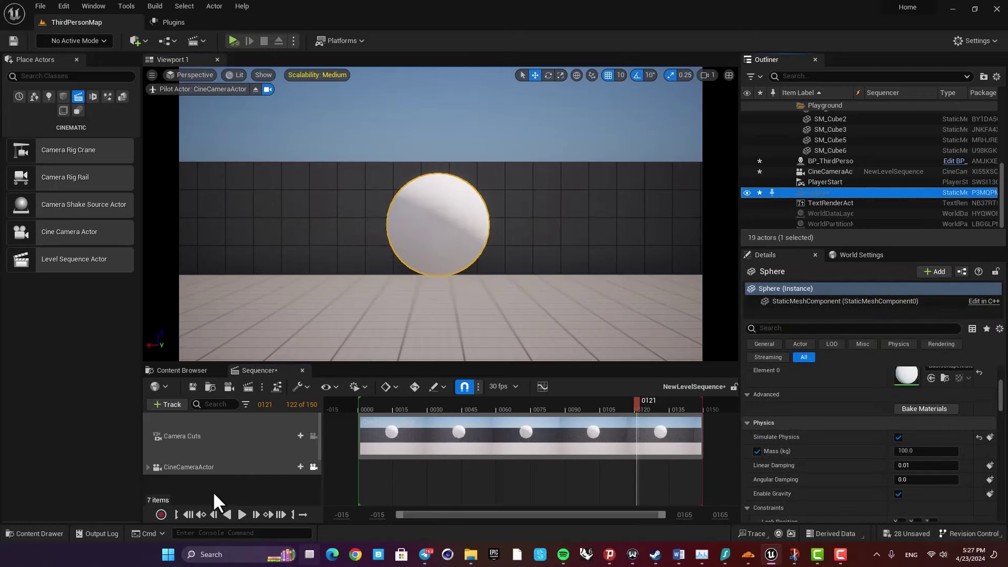
{"action": "left_click", "coordinate": [181, 483]}
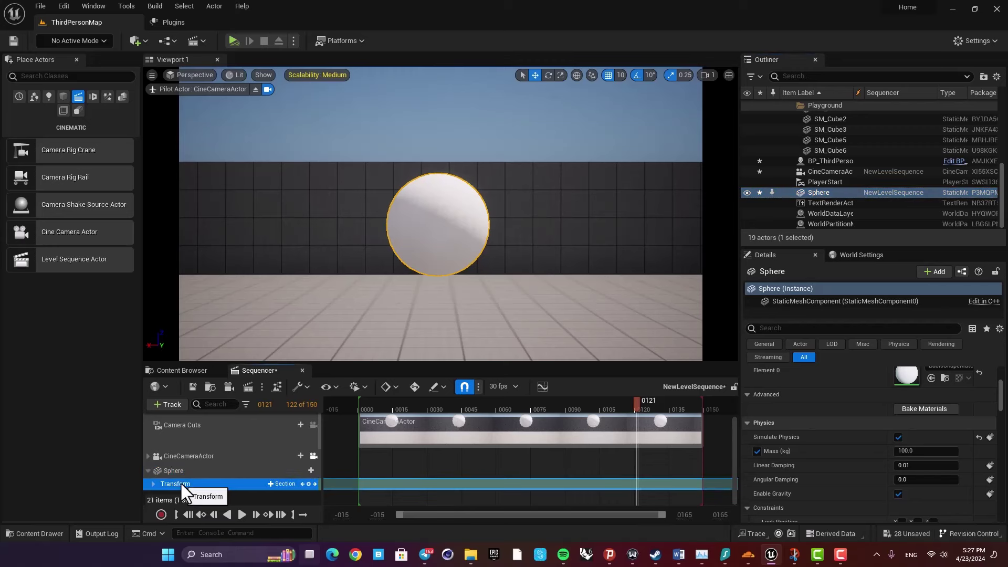
{"action": "key", "text": "Delete"}
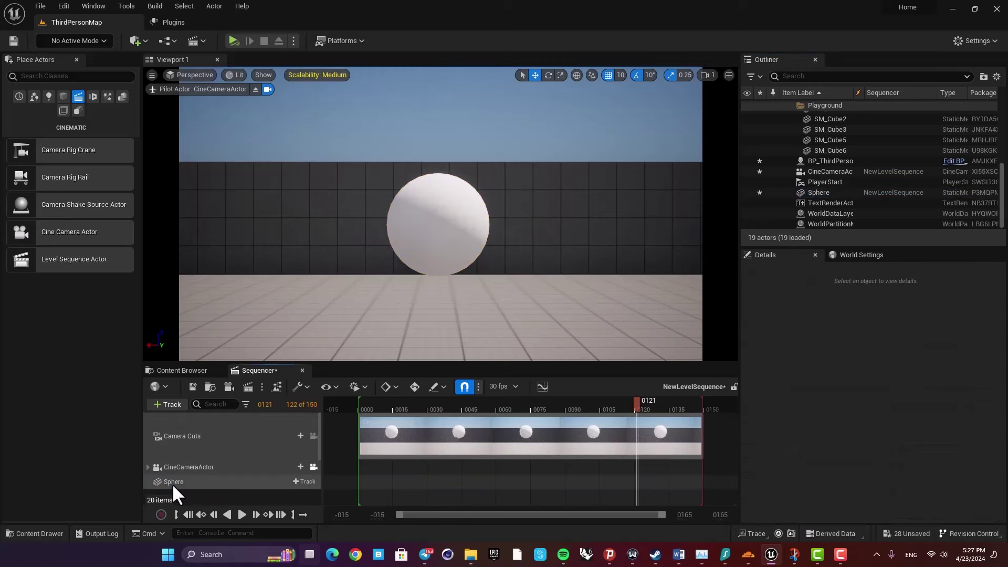
Add StaticMeshComponent0 as a component track under the Sphere in the sequence.
{"action": "left_click", "coordinate": [172, 479]}
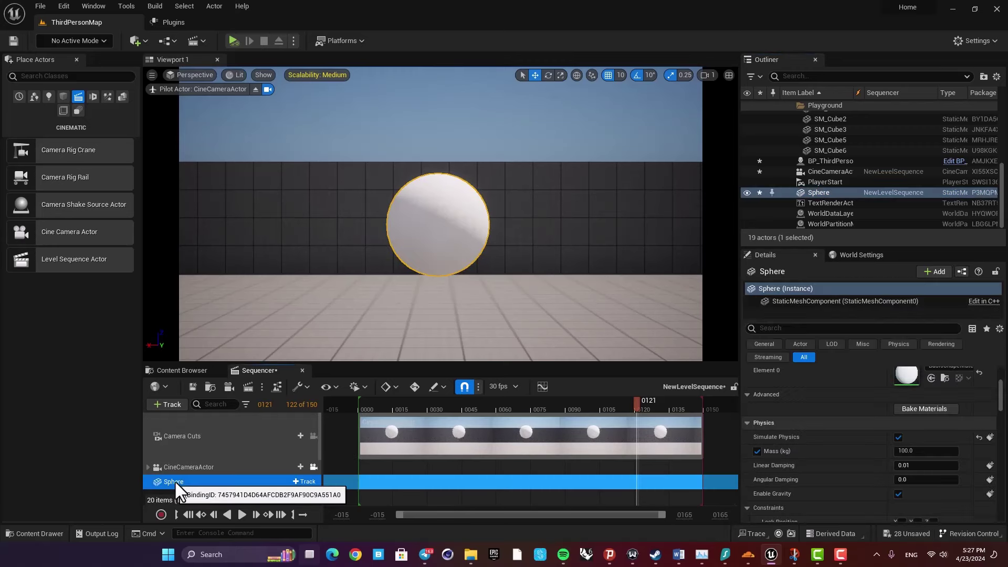
{"action": "left_click", "coordinate": [308, 481]}
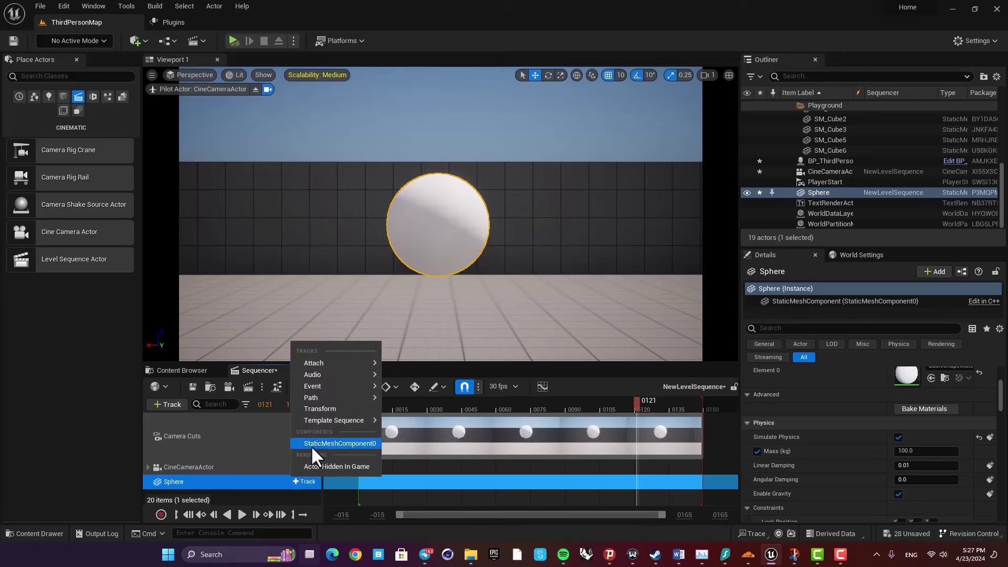
{"action": "left_click", "coordinate": [325, 443]}
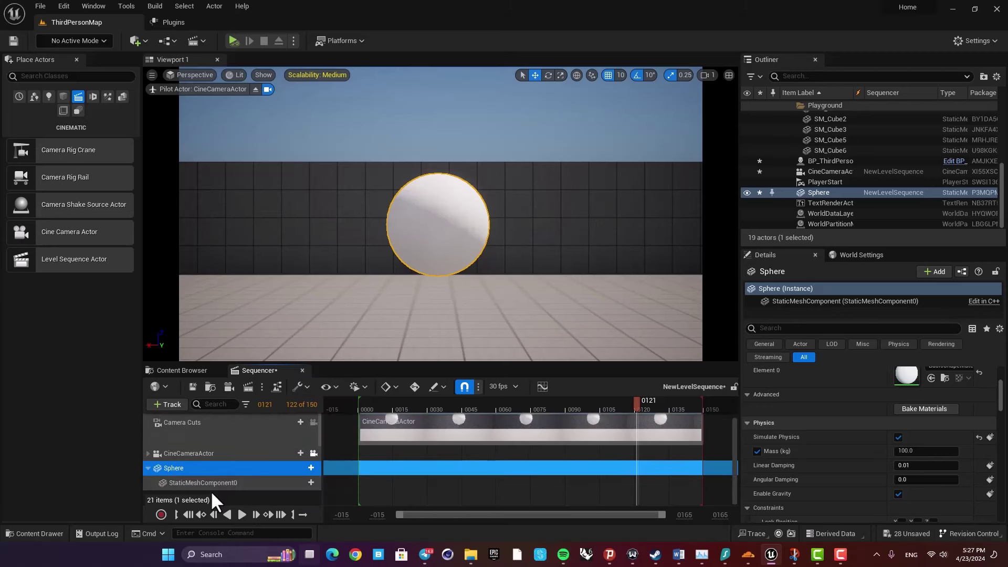
Add a Simulate Physics track from the Body Instance physics properties to the sphere's StaticMeshComponent0.
{"action": "left_click", "coordinate": [210, 481]}
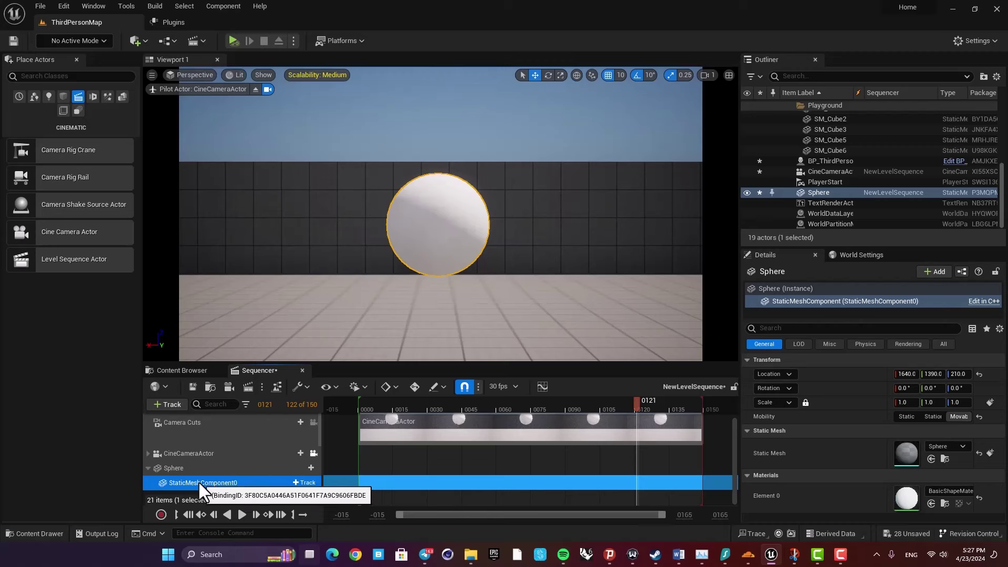
{"action": "left_click", "coordinate": [295, 482]}
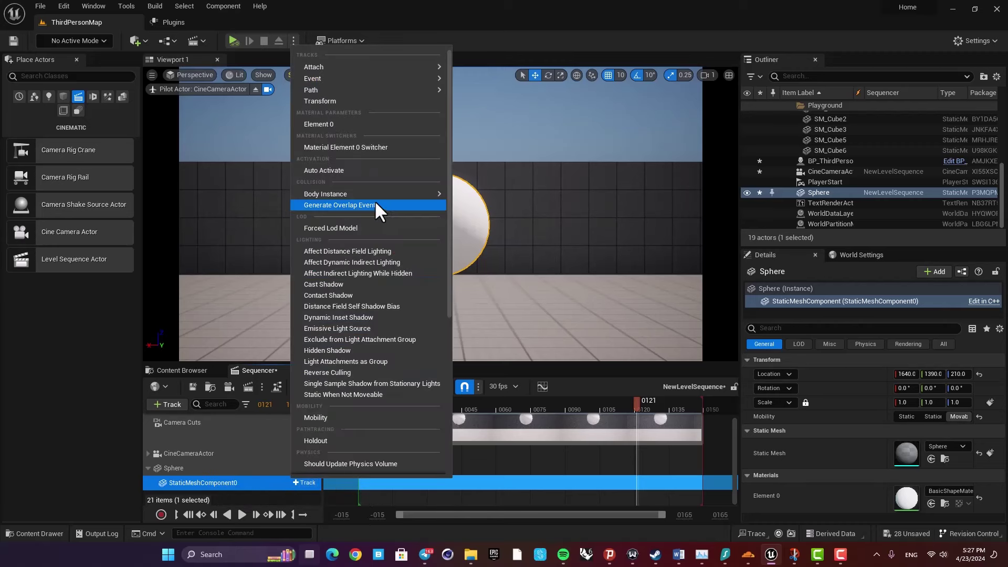
{"action": "mouse_move", "coordinate": [362, 192]}
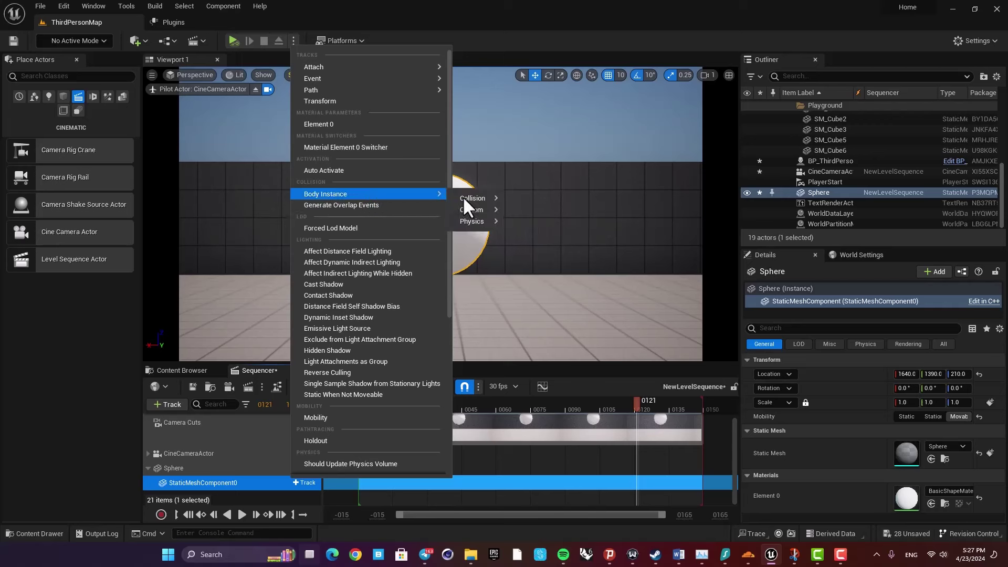
{"action": "mouse_move", "coordinate": [473, 221]}
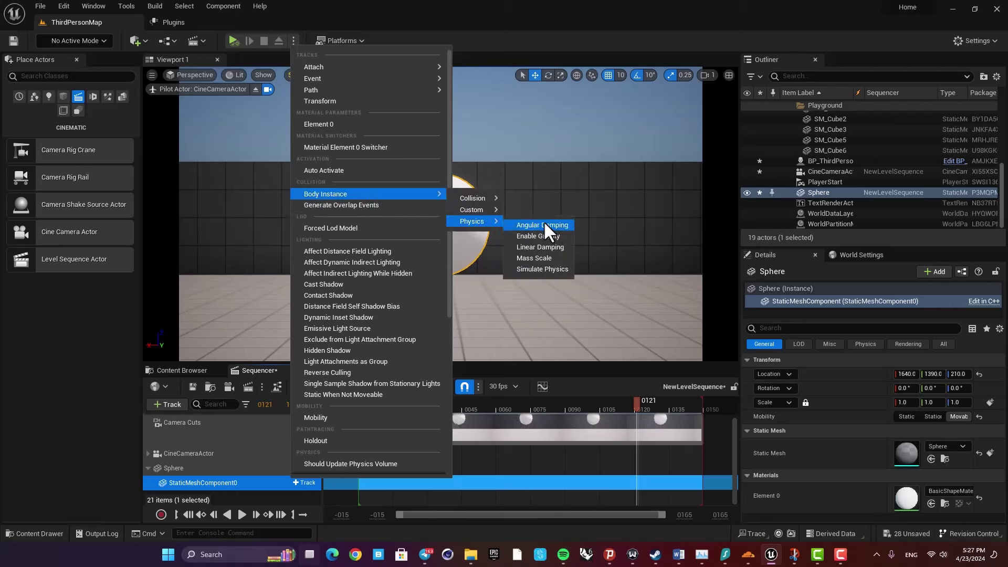
{"action": "left_click", "coordinate": [544, 268]}
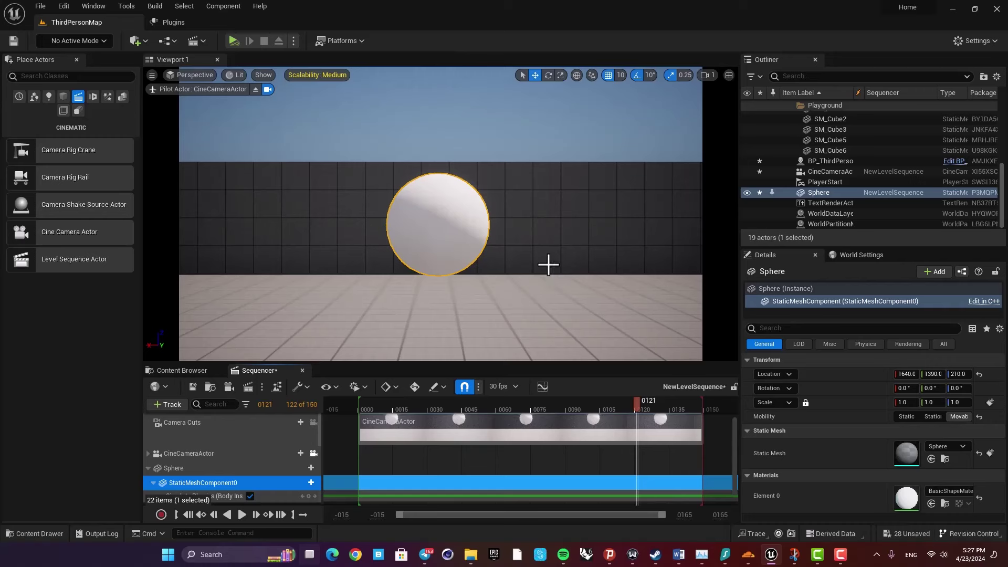
Key Simulate Physics off at frame 1 on the sphere's StaticMeshComponent0 in the level sequence.
{"action": "left_click_drag", "start_coordinate": [636, 403], "coordinate": [446, 405]}
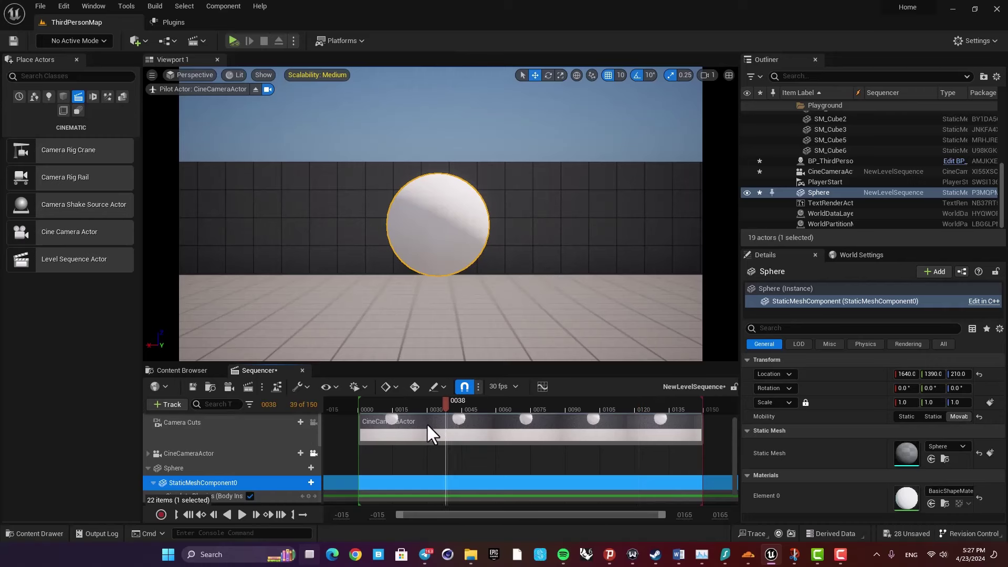
{"action": "scroll", "coordinate": [226, 491], "scroll_direction": "down", "scroll_amount": 1}
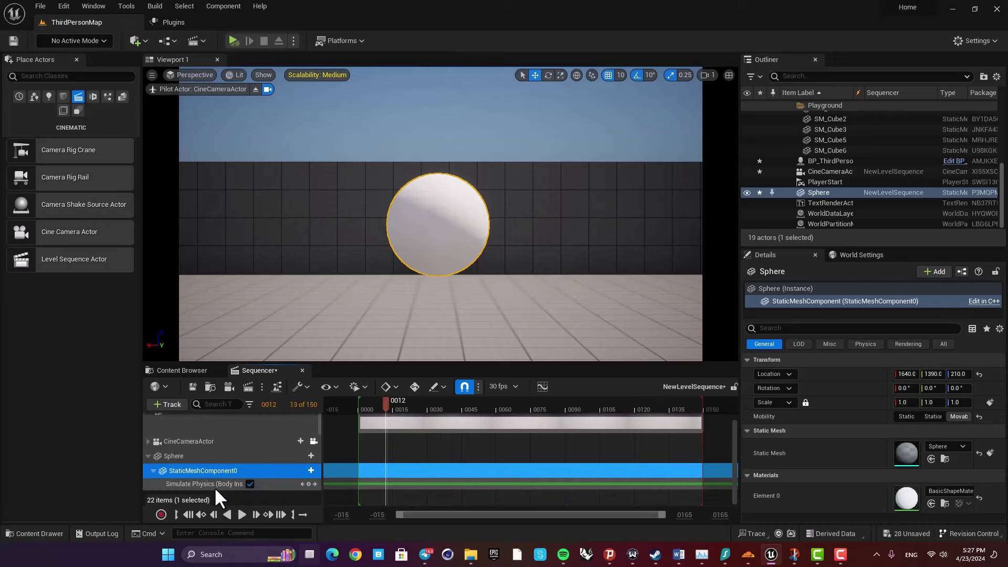
{"action": "left_click_drag", "start_coordinate": [387, 407], "coordinate": [360, 416]}
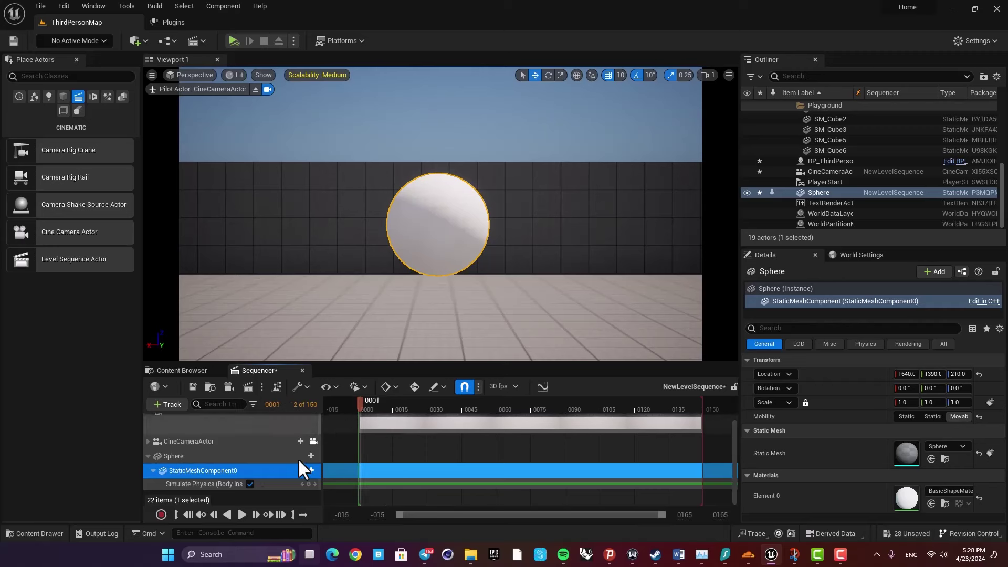
{"action": "left_click", "coordinate": [249, 483]}
Key Simulate Physics on at frame 30 for the sphere's StaticMeshComponent0.
{"action": "left_click_drag", "start_coordinate": [361, 409], "coordinate": [422, 408]}
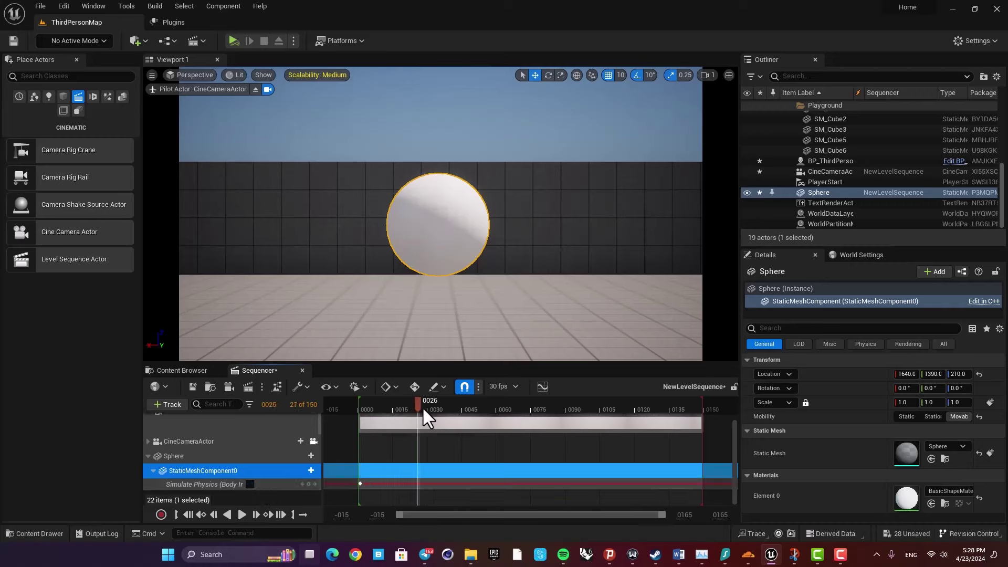
{"action": "left_click", "coordinate": [308, 484]}
{"action": "left_click", "coordinate": [250, 483]}
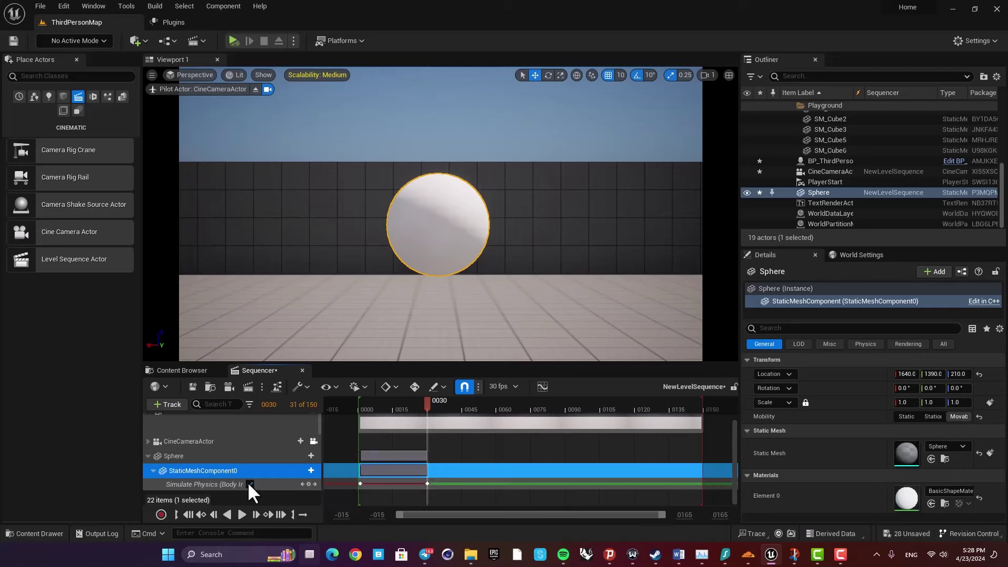
Rewind to frame 1, simulate the level while playing the sequence to check when the sphere falls, and stop simulating.
{"action": "left_click_drag", "start_coordinate": [427, 404], "coordinate": [360, 419]}
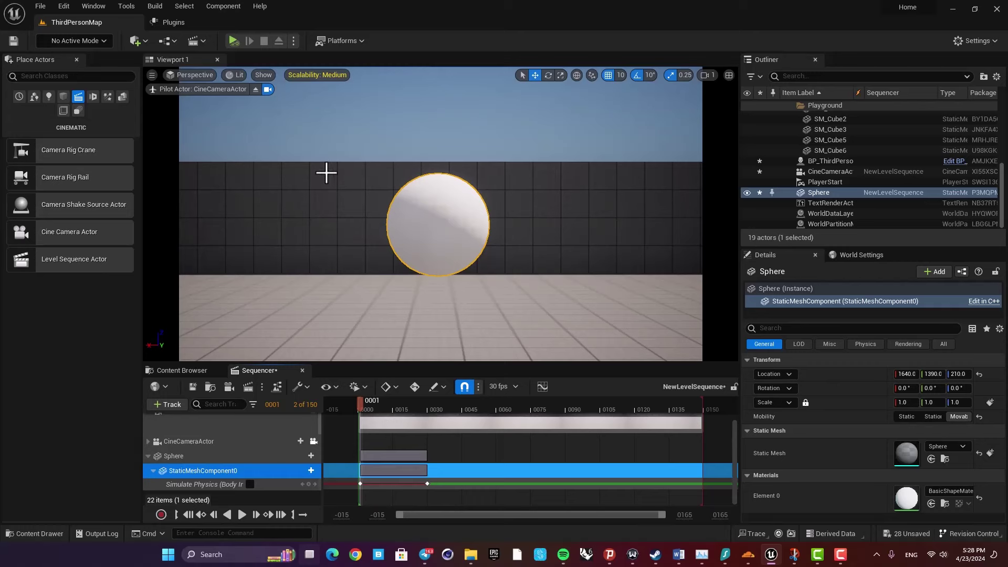
{"action": "left_click", "coordinate": [292, 37]}
{"action": "left_click", "coordinate": [345, 126]}
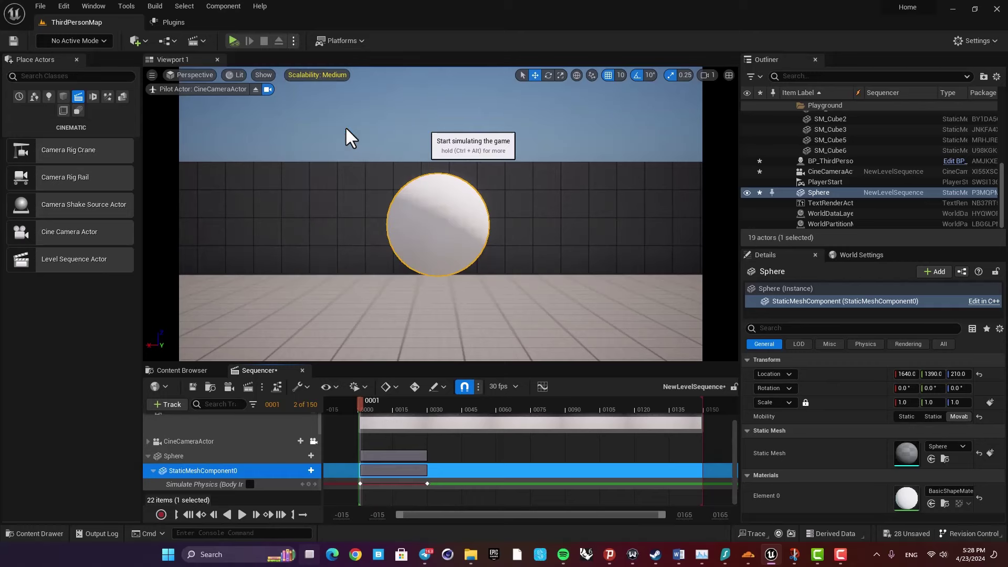
{"action": "left_click", "coordinate": [241, 514]}
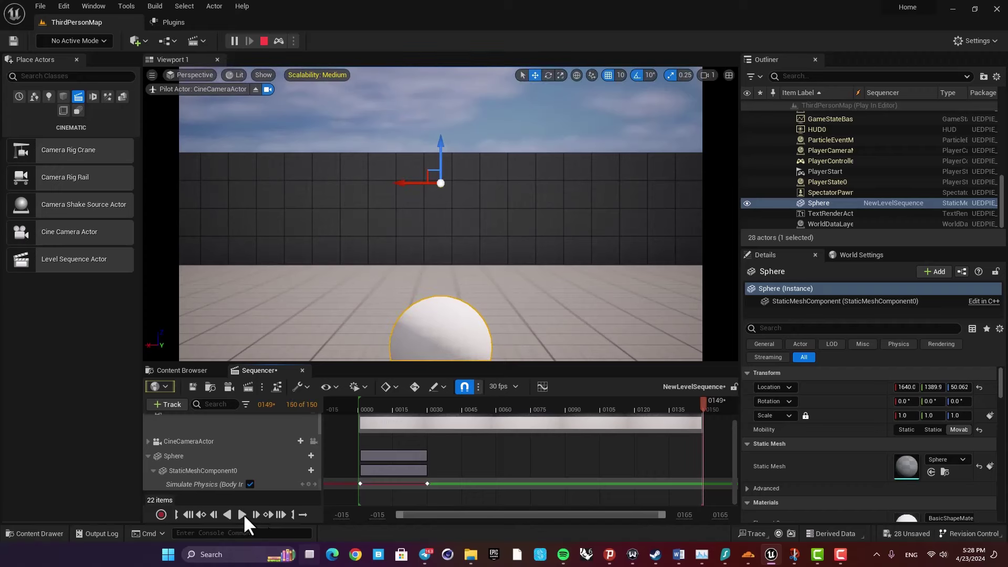
{"action": "left_click", "coordinate": [245, 515]}
{"action": "left_click", "coordinate": [246, 515]}
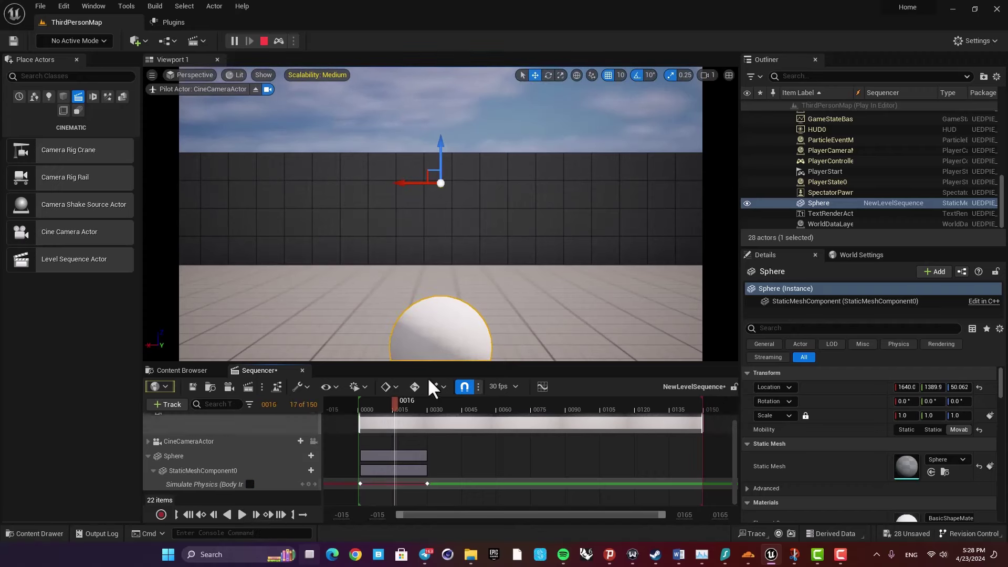
{"action": "key", "text": "Escape"}
Simulate the level again, play the sequence from frame 16 to watch the sphere drop, and stop the simulation.
{"action": "left_click", "coordinate": [456, 301]}
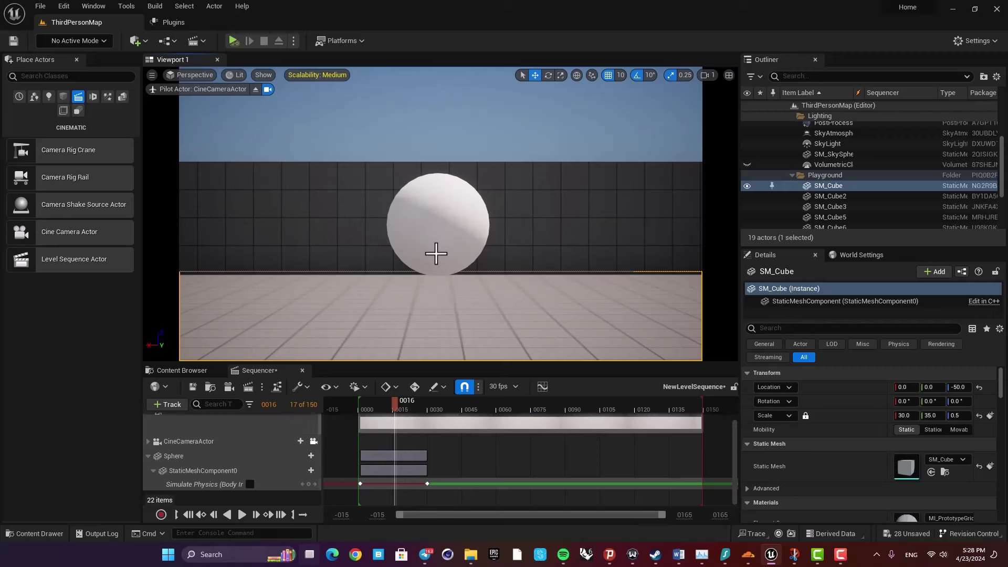
{"action": "left_click", "coordinate": [293, 40]}
{"action": "left_click", "coordinate": [319, 129]}
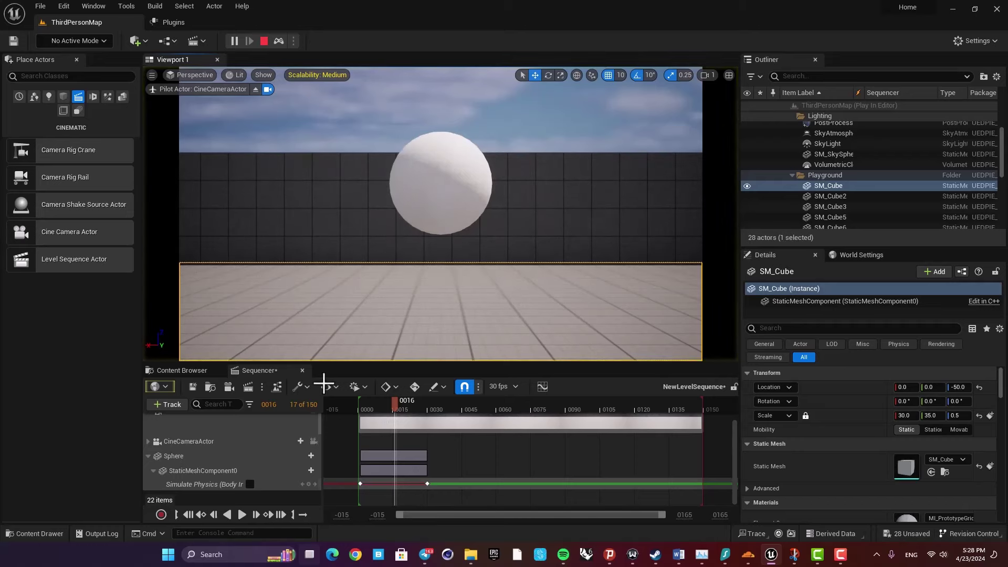
{"action": "left_click", "coordinate": [242, 514]}
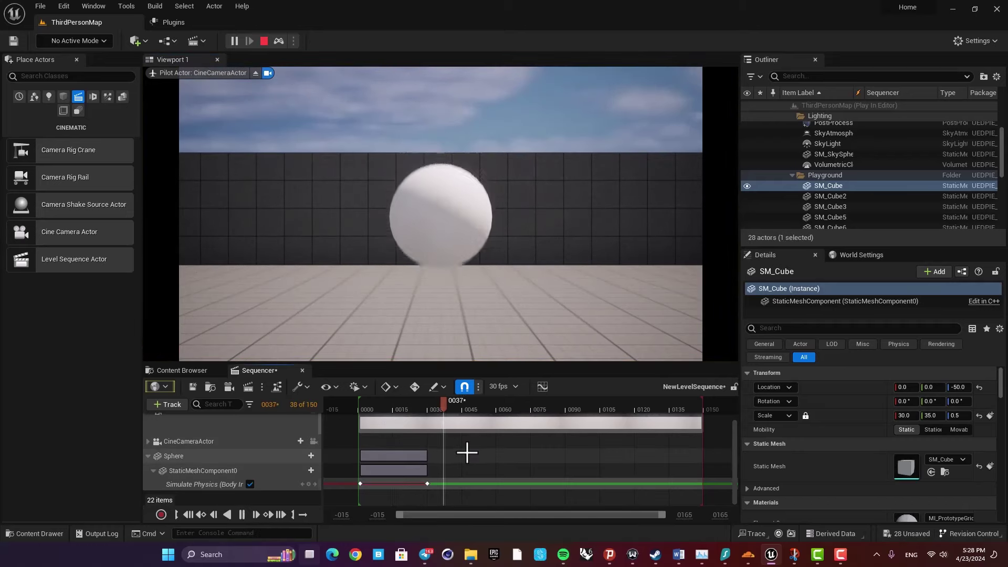
{"action": "left_click", "coordinate": [263, 41]}
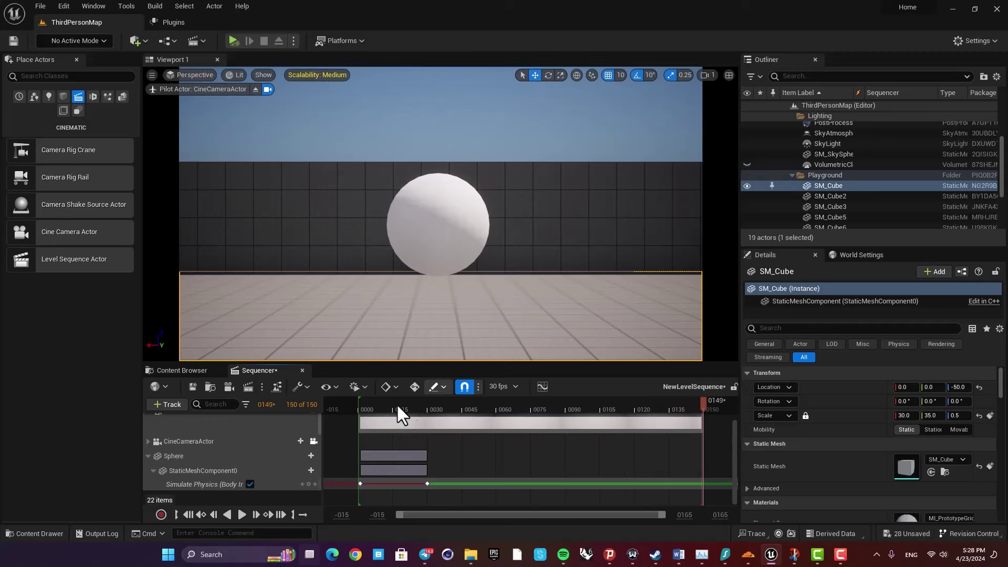
Play the sequence from frame 0 without simulating the level, stop at frame 92, and scrub the selected sphere back to frame 23.
{"action": "left_click_drag", "start_coordinate": [703, 401], "coordinate": [386, 406]}
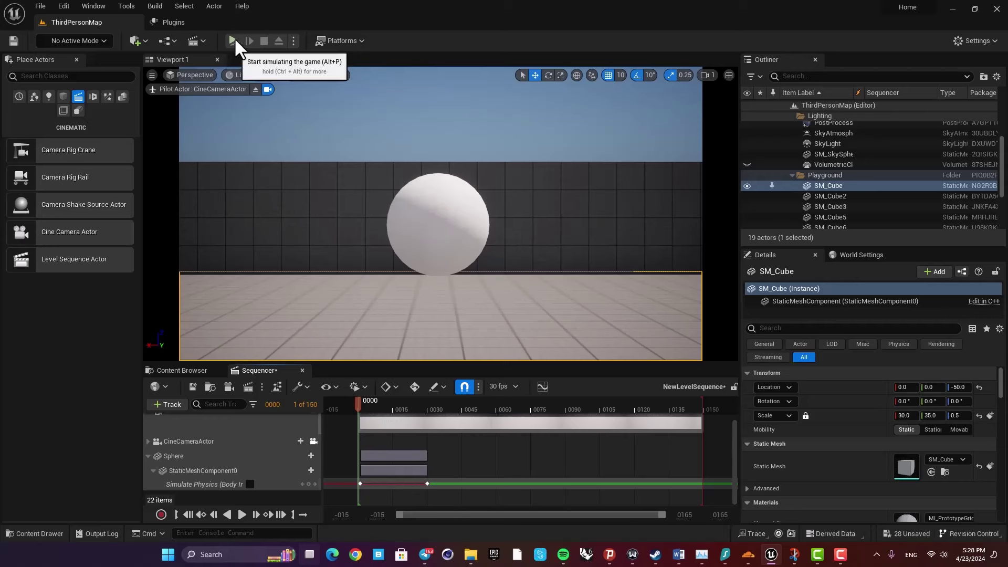
{"action": "left_click", "coordinate": [241, 514]}
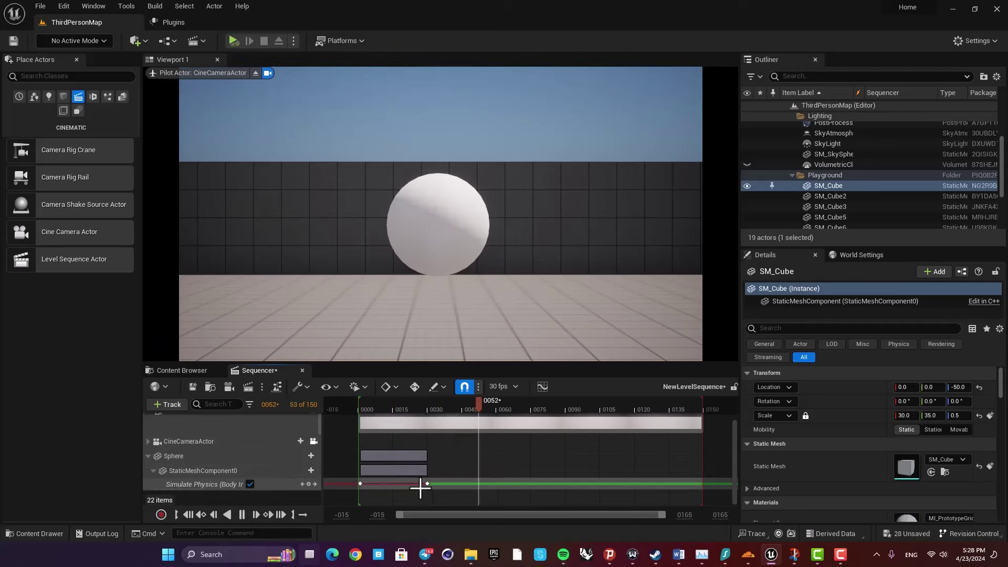
{"action": "left_click", "coordinate": [571, 410]}
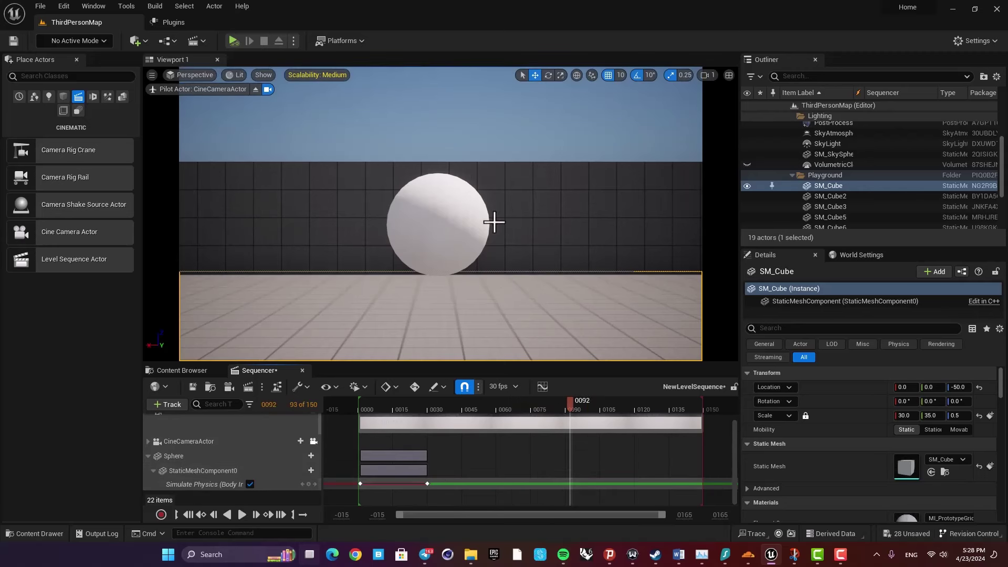
{"action": "left_click", "coordinate": [460, 214]}
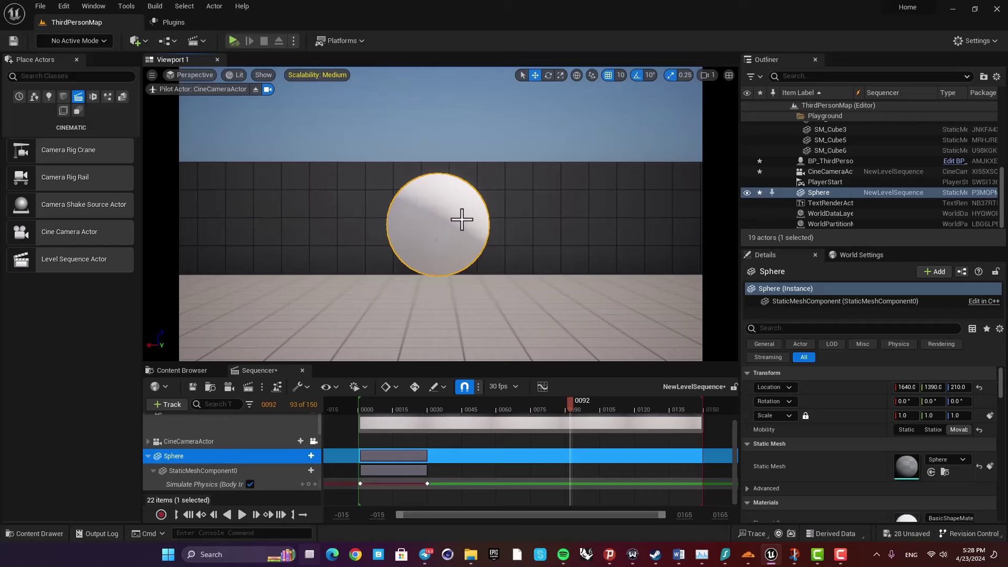
{"action": "left_click_drag", "start_coordinate": [570, 401], "coordinate": [412, 407]}
{"action": "left_click", "coordinate": [461, 464]}
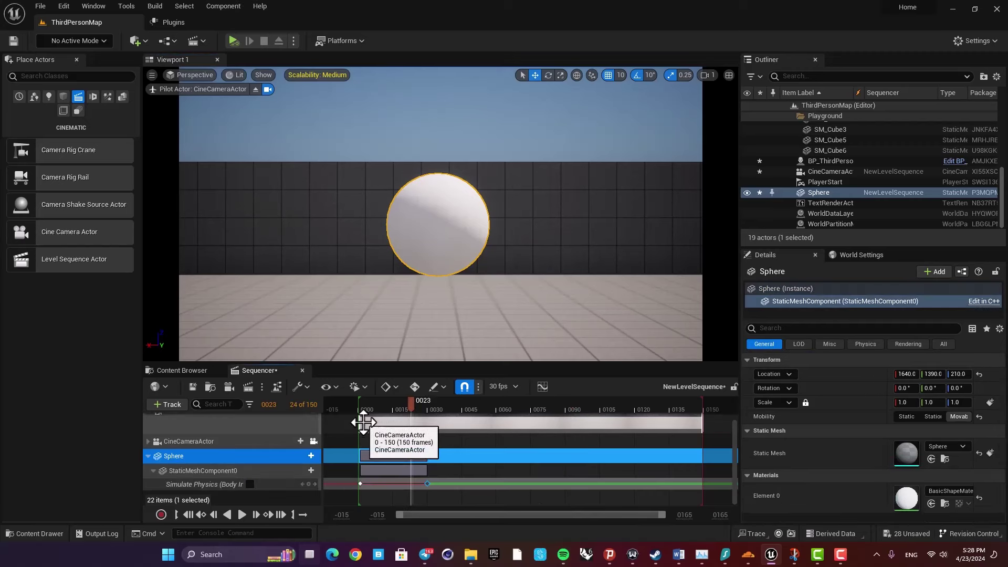
Examine the Render Movie Settings and the Movie Scene Capture (Legacy) render option without capturing a movie.
{"action": "left_click", "coordinate": [261, 386]}
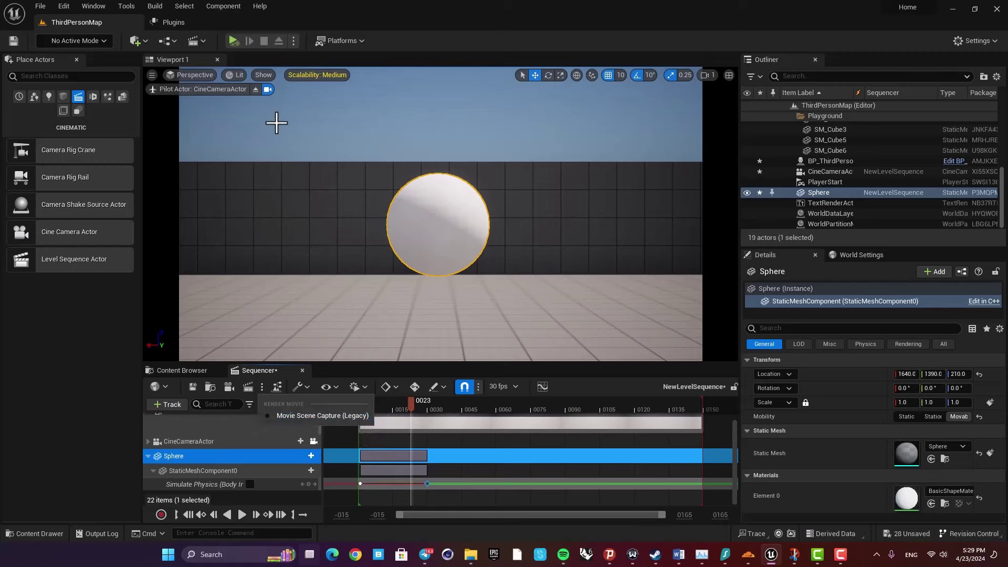
{"action": "left_click", "coordinate": [354, 4]}
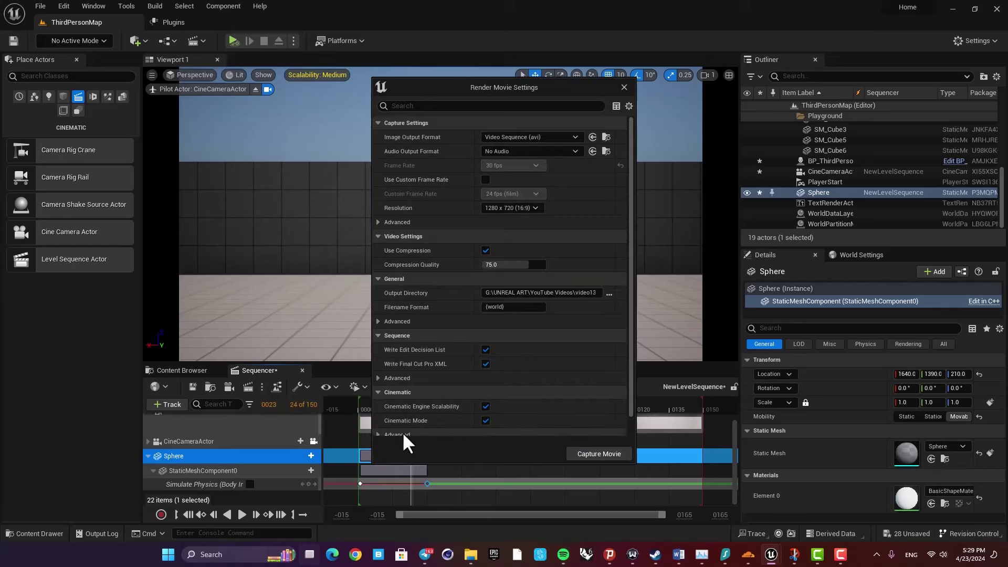
{"action": "left_click_drag", "start_coordinate": [489, 98], "coordinate": [443, 49]}
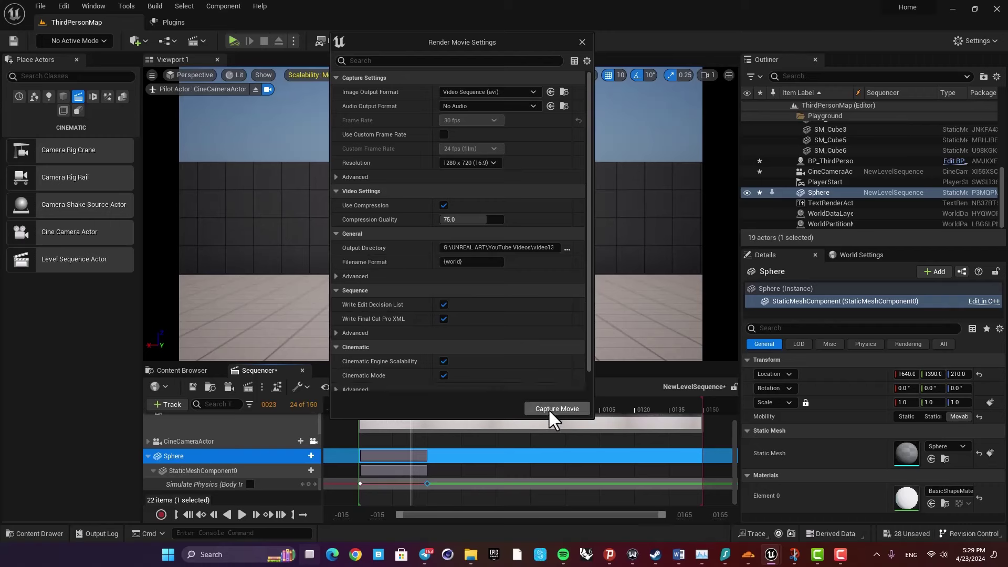
{"action": "left_click", "coordinate": [581, 42]}
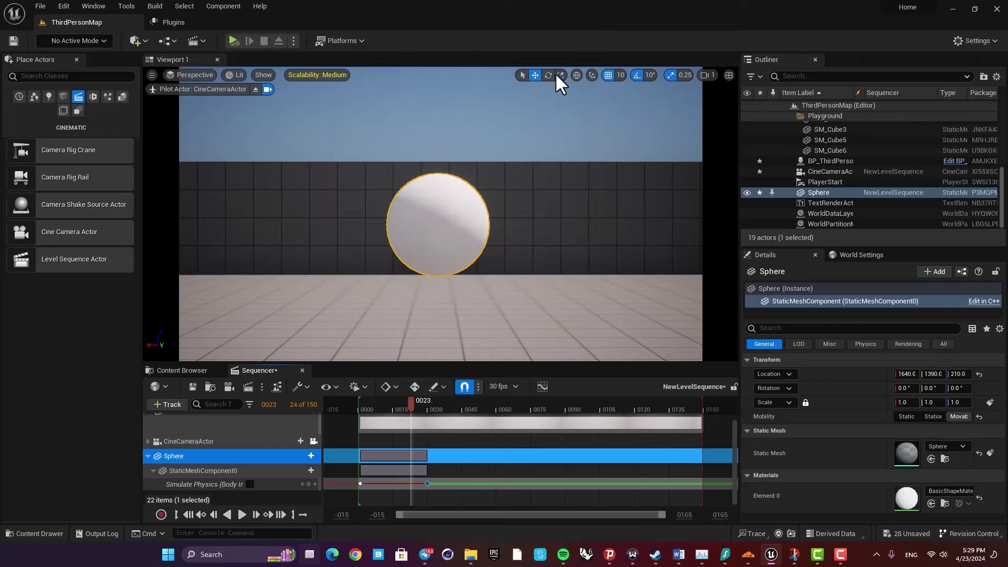
{"action": "left_click", "coordinate": [262, 387]}
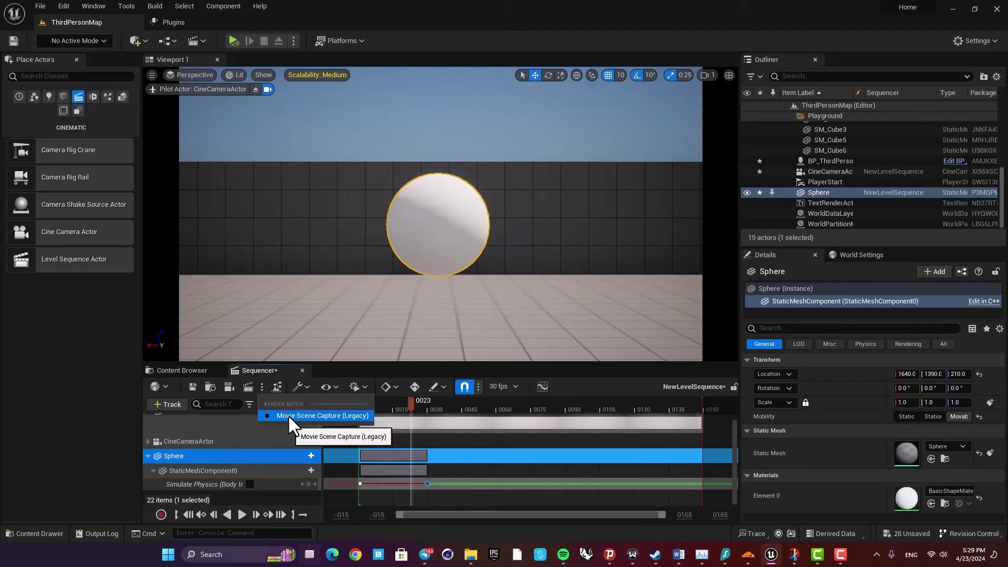
{"action": "left_click", "coordinate": [493, 301]}
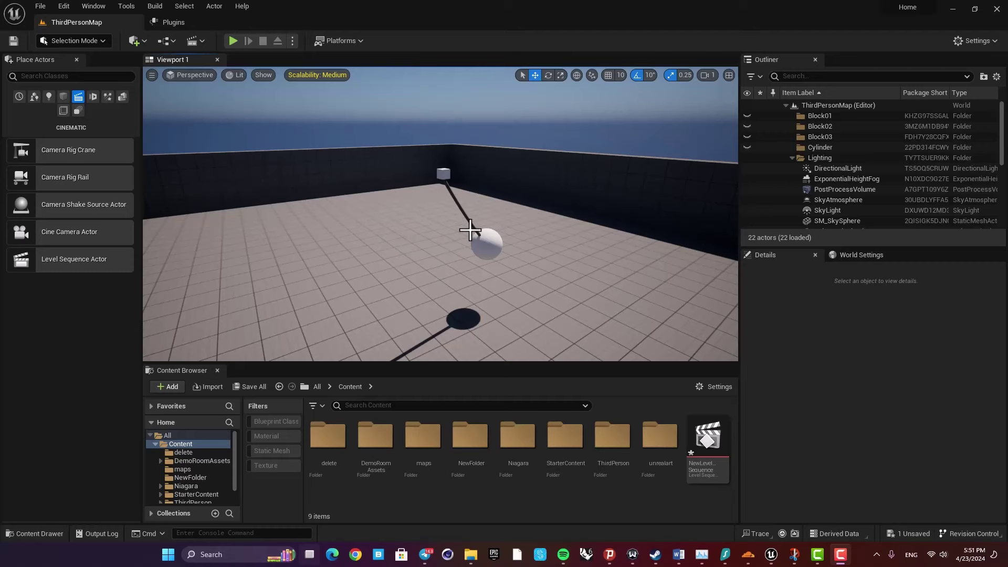
Select the cable between the cube and the sphere, and play-test the level by running the character up to the hanging sphere.
{"action": "mouse_move", "coordinate": [439, 213]}
{"action": "right_mouse_down"}
{"action": "mouse_move", "coordinate": [418, 202]}
{"action": "mouse_move", "coordinate": [464, 202]}
{"action": "mouse_move", "coordinate": [454, 202]}
{"action": "right_mouse_up"}
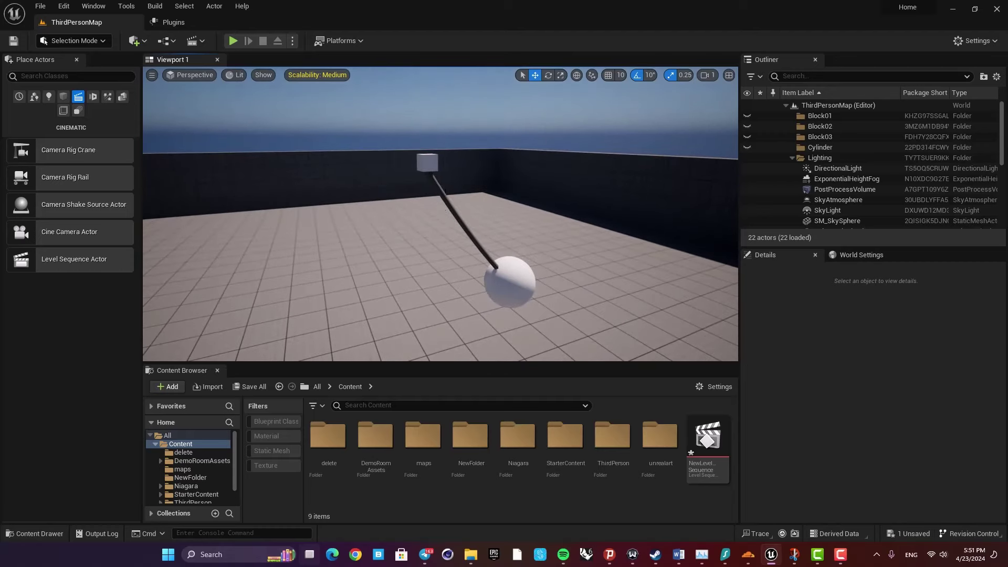
{"action": "left_click", "coordinate": [451, 208]}
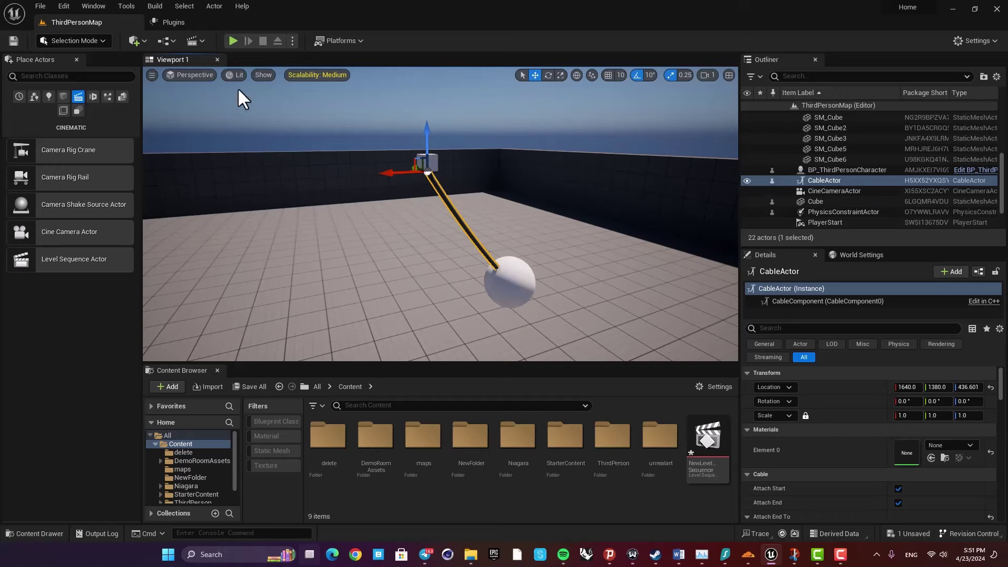
{"action": "left_click", "coordinate": [233, 40]}
{"action": "key", "text": "w"}
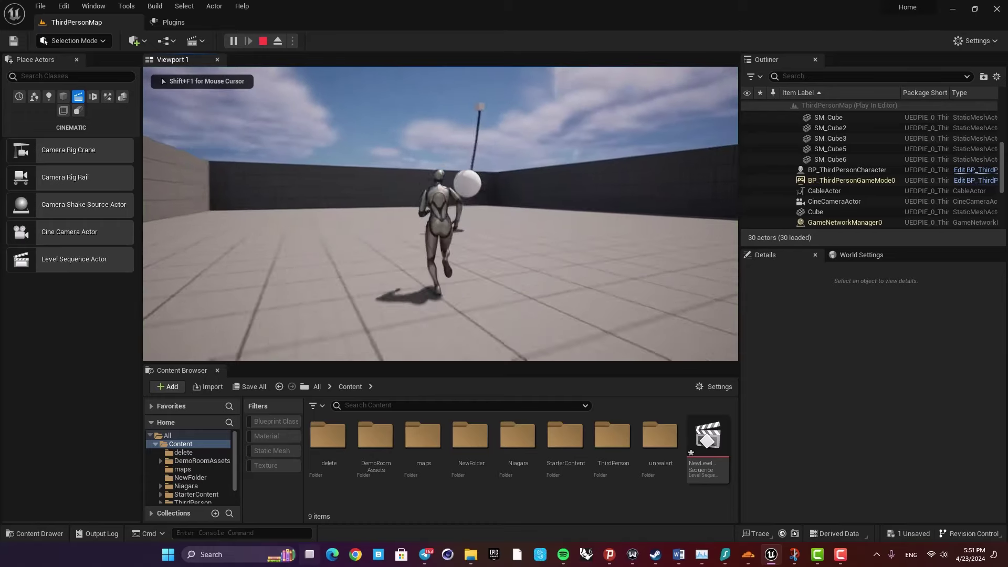
{"action": "key", "text": "w"}
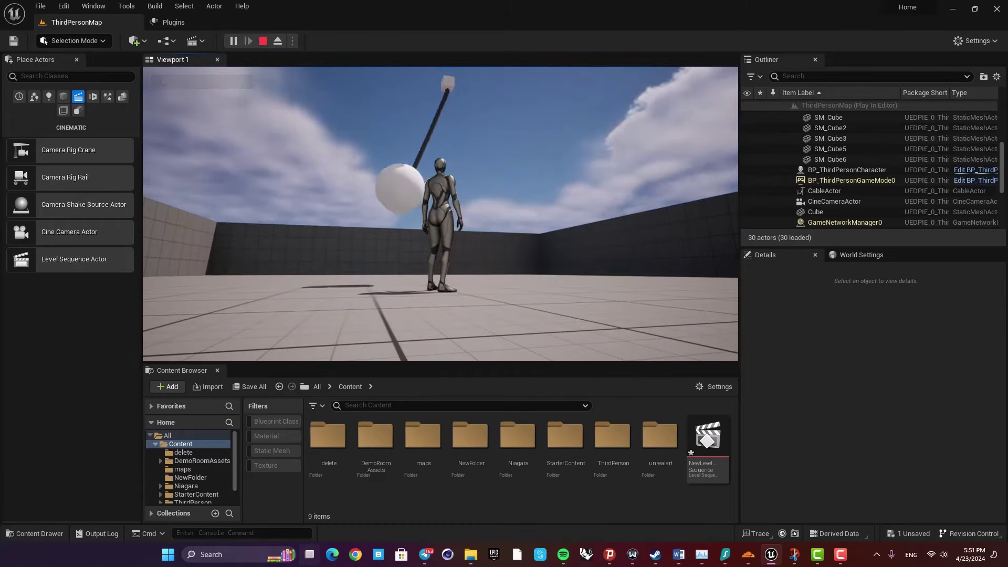
{"action": "key", "text": "a"}
{"action": "key", "text": "Escape"}
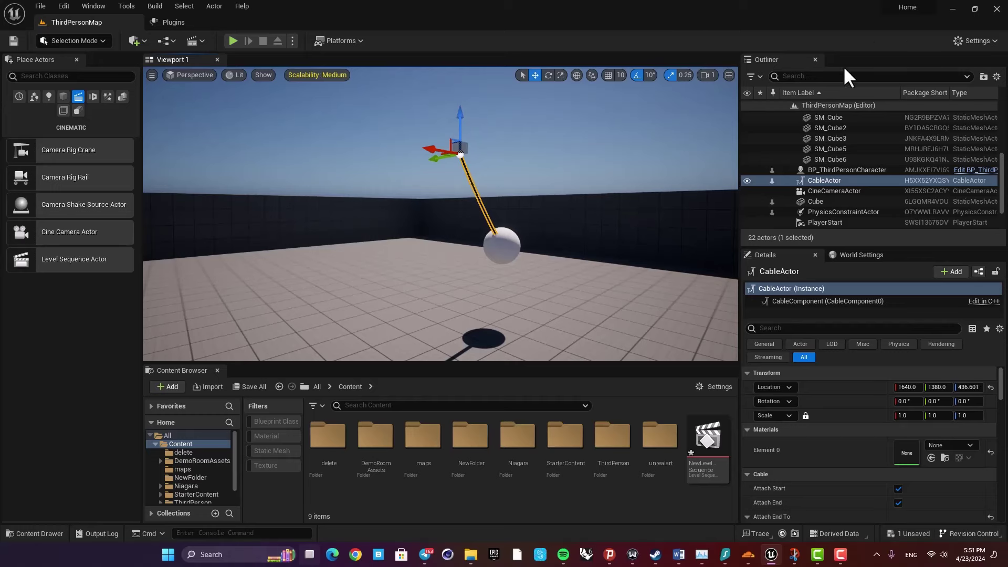
Open NewLevelSequence and select the Sphere's StaticMeshComponent0 track.
{"action": "mouse_move", "coordinate": [558, 184]}
{"action": "right_mouse_down"}
{"action": "mouse_move", "coordinate": [578, 220]}
{"action": "mouse_move", "coordinate": [578, 199]}
{"action": "mouse_move", "coordinate": [554, 189]}
{"action": "right_mouse_up"}
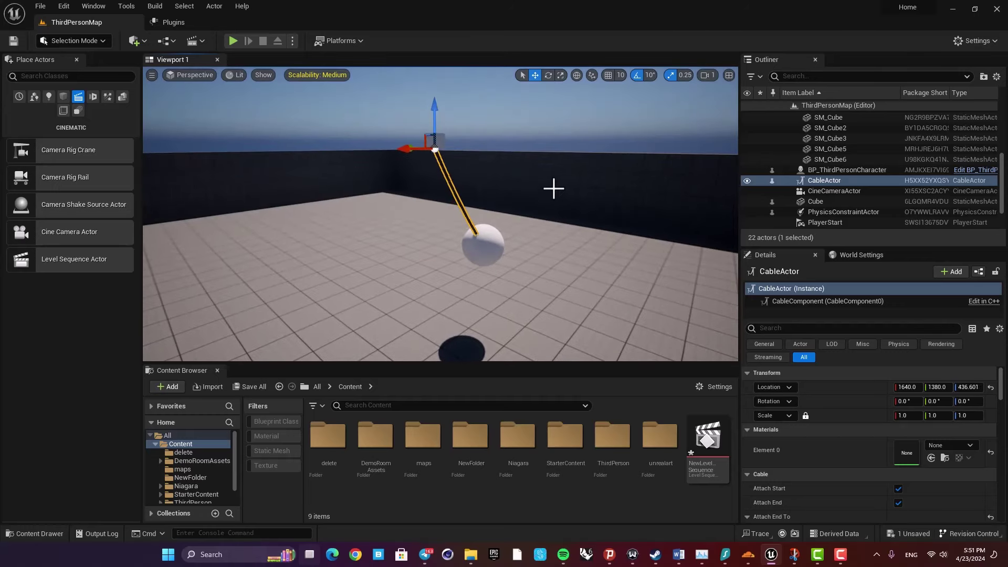
{"action": "right_click_drag", "start_coordinate": [433, 204], "coordinate": [455, 214]}
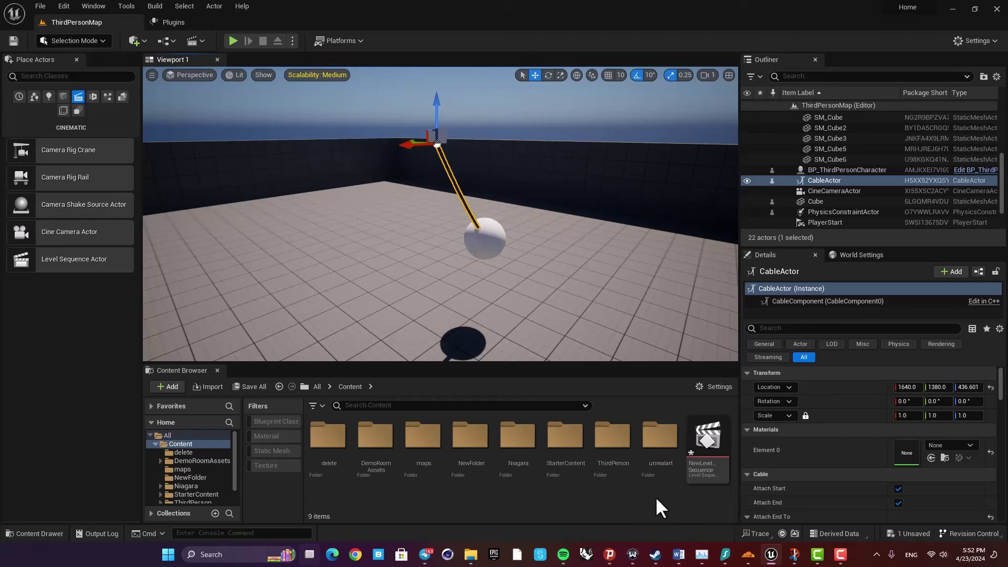
{"action": "double_click", "coordinate": [706, 440]}
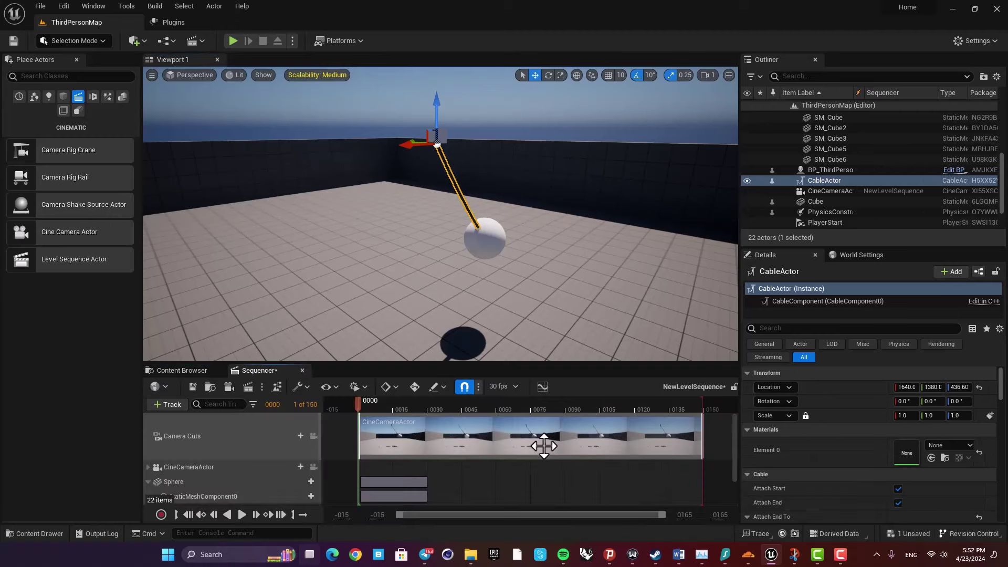
{"action": "scroll", "coordinate": [390, 455], "scroll_direction": "down", "scroll_amount": 2}
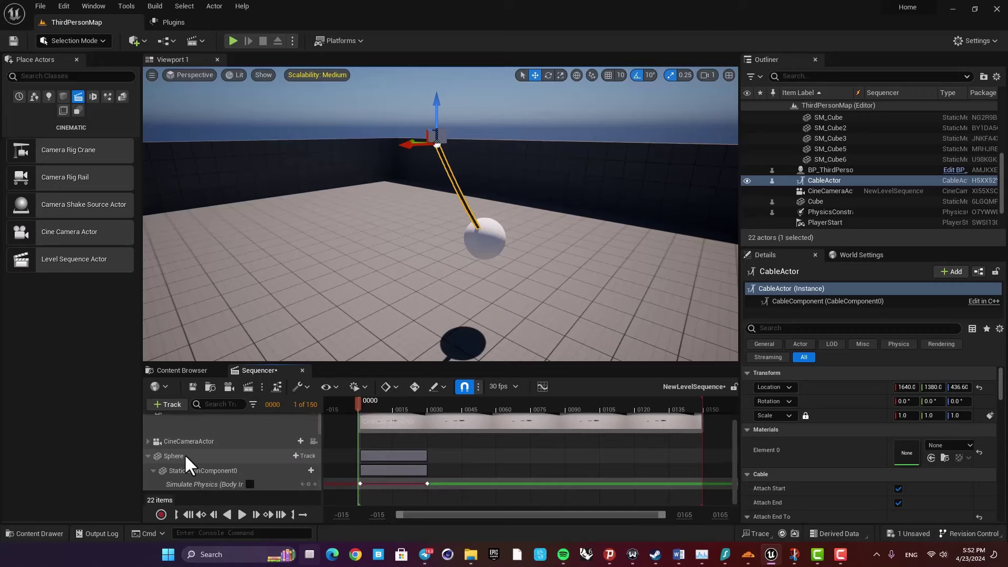
{"action": "left_click", "coordinate": [487, 238]}
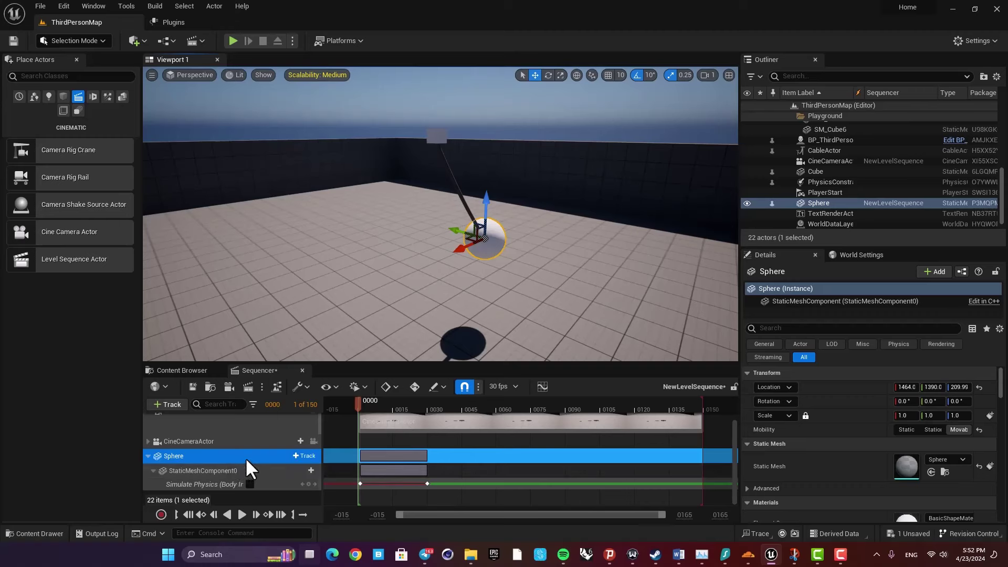
{"action": "left_click", "coordinate": [178, 470]}
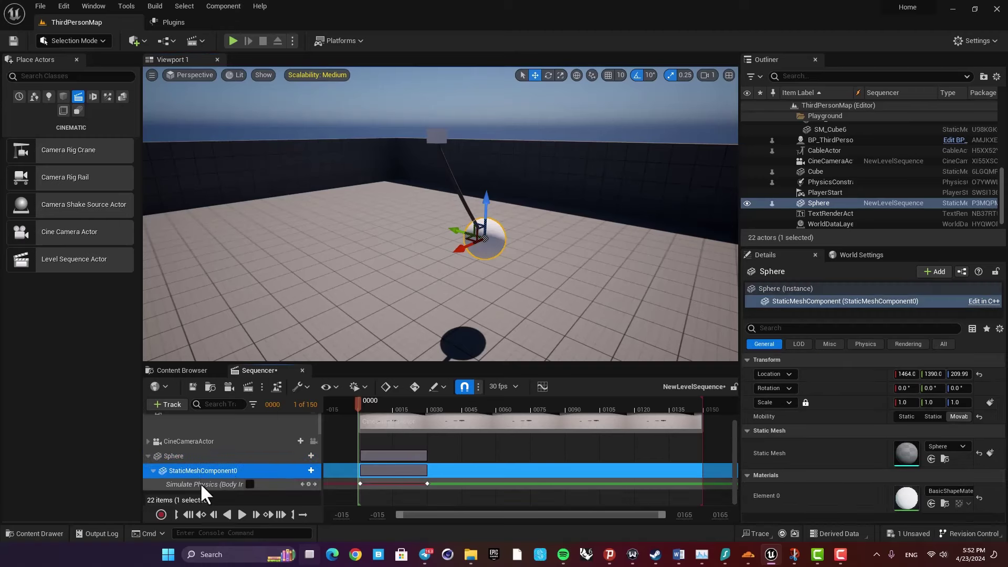
Select the sphere's Simulate Physics track and the cable between cube and sphere, and switch the viewport to the CineCameraActor view.
{"action": "left_click", "coordinate": [185, 484]}
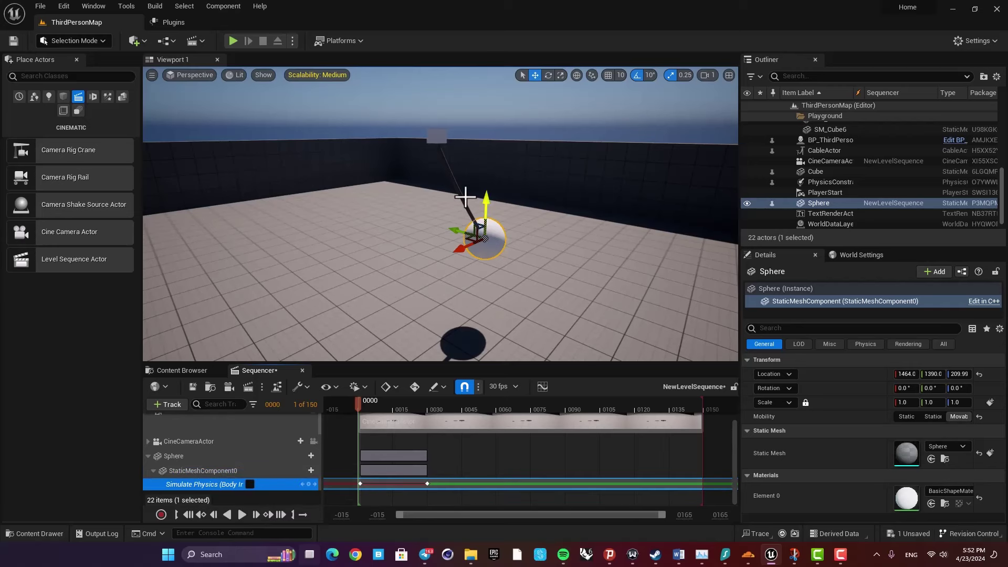
{"action": "left_click", "coordinate": [452, 179]}
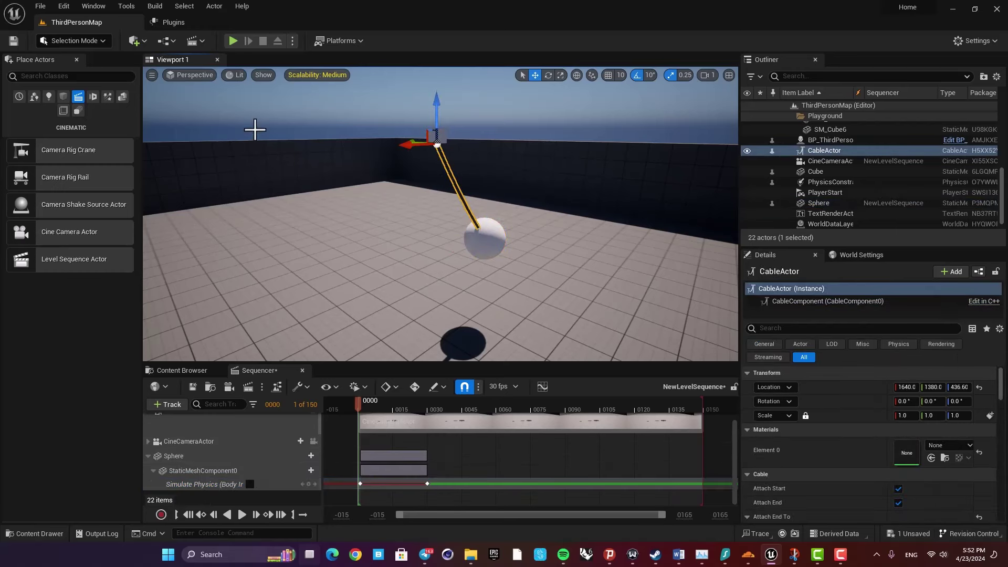
{"action": "left_click", "coordinate": [184, 74]}
{"action": "left_click", "coordinate": [211, 189]}
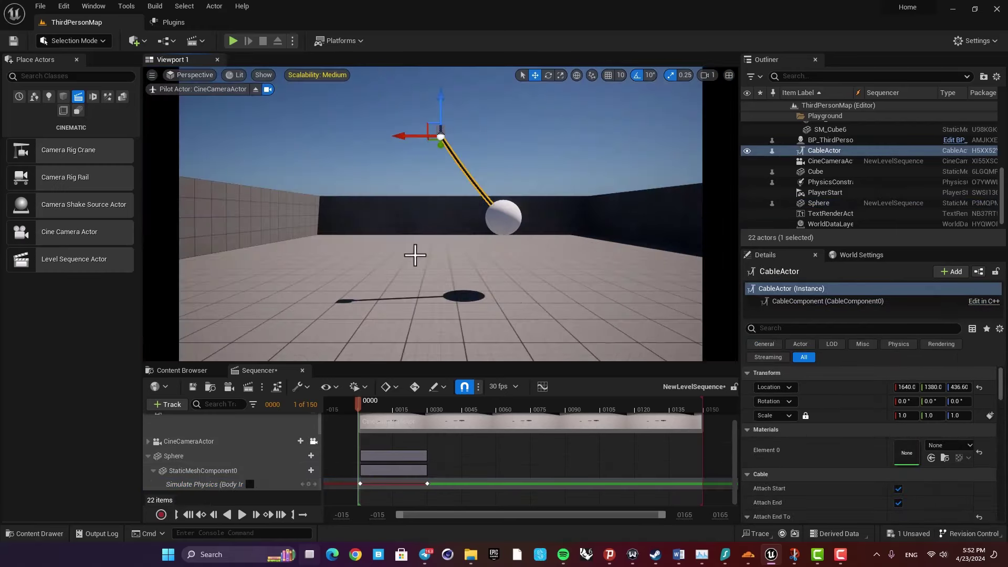
Simulate the level and play the sequence from frame 0 to its end to watch the sphere swing on the cable.
{"action": "left_click", "coordinate": [290, 40]}
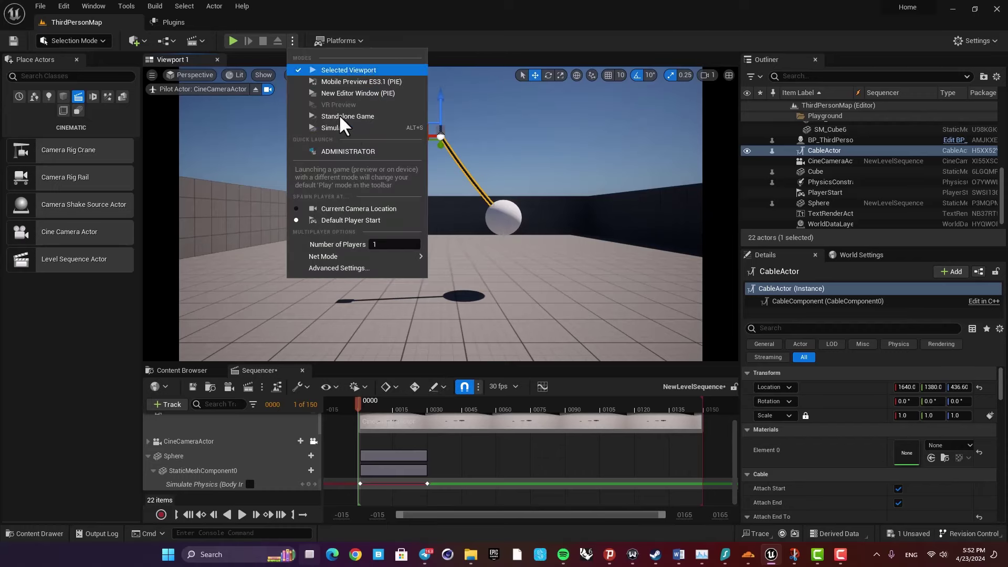
{"action": "left_click", "coordinate": [352, 132]}
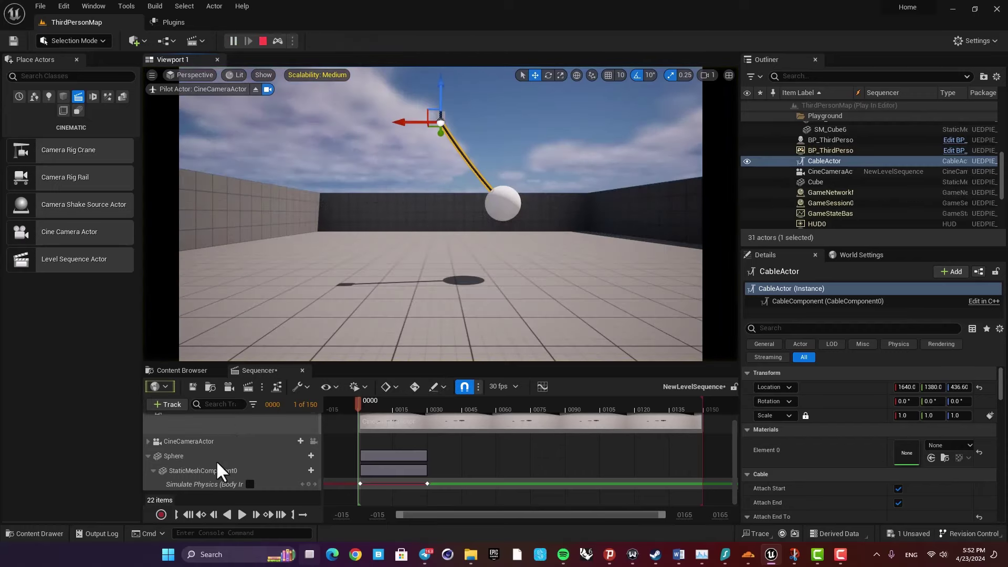
{"action": "left_click", "coordinate": [240, 515]}
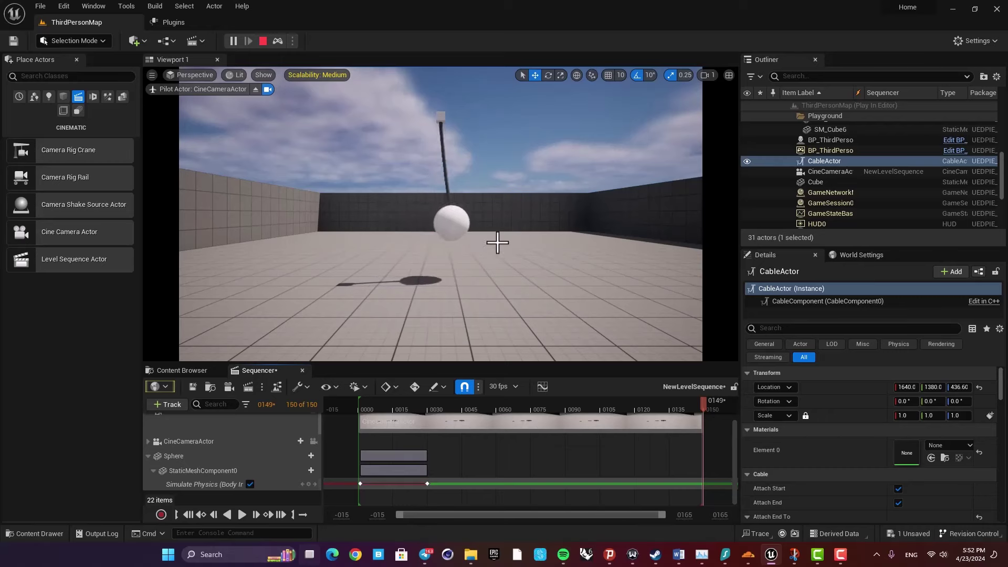
{"action": "left_click", "coordinate": [486, 223]}
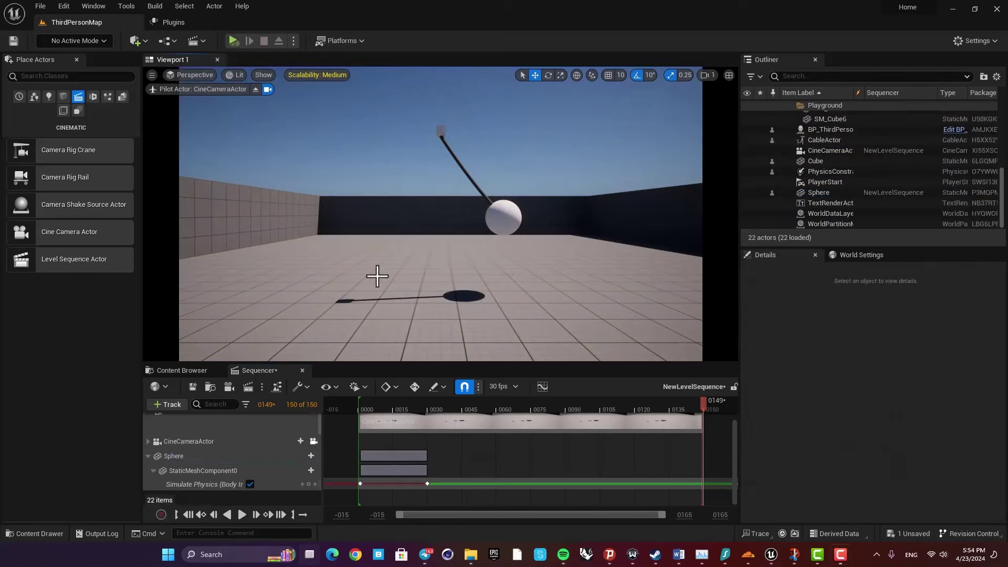
Render the sequence as an AVI movie at 1920 x 1080 without audio, saving NewLevelSequence for the capture.
{"action": "left_click", "coordinate": [246, 386]}
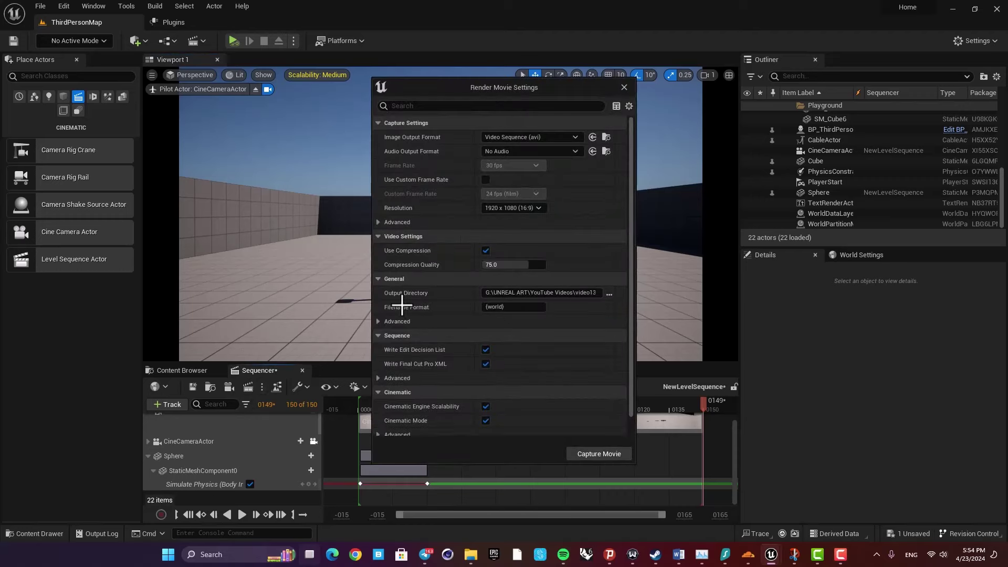
{"action": "left_click", "coordinate": [583, 452]}
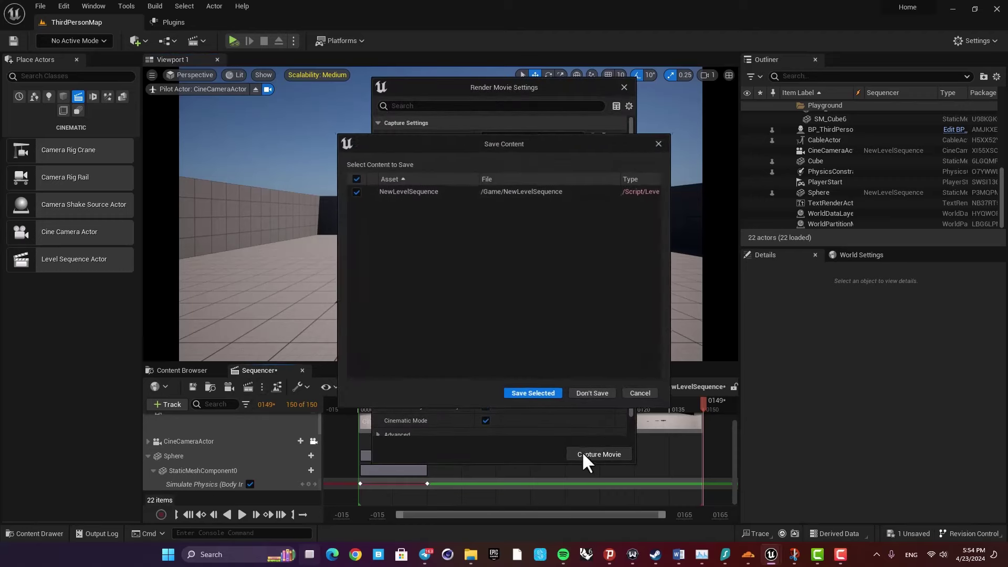
{"action": "left_click", "coordinate": [540, 392]}
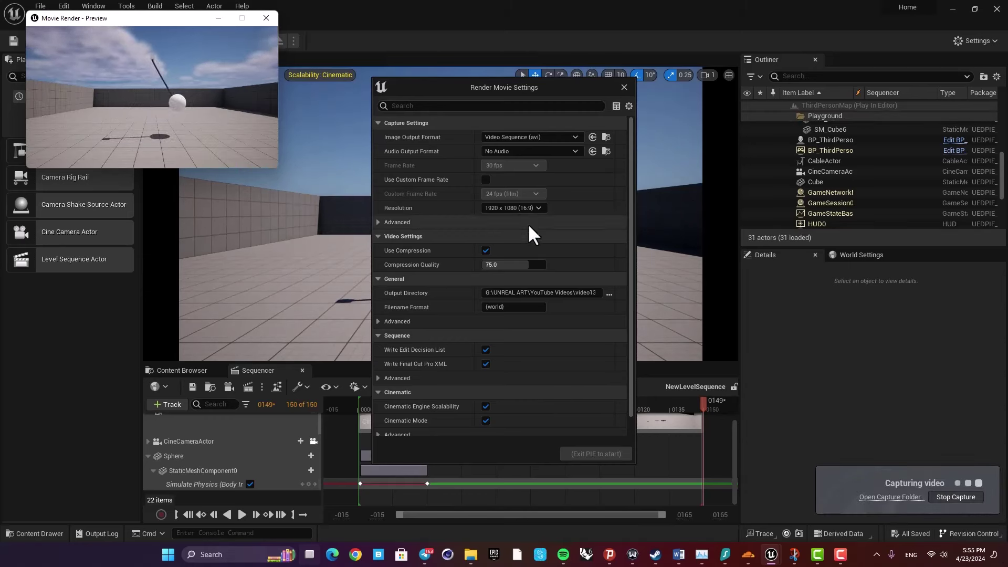
Open the capture folder, watch the rendered ThirdPersonMap_(2) video in KMPlayer, dismiss the update window and close the player.
{"action": "left_click", "coordinate": [951, 499]}
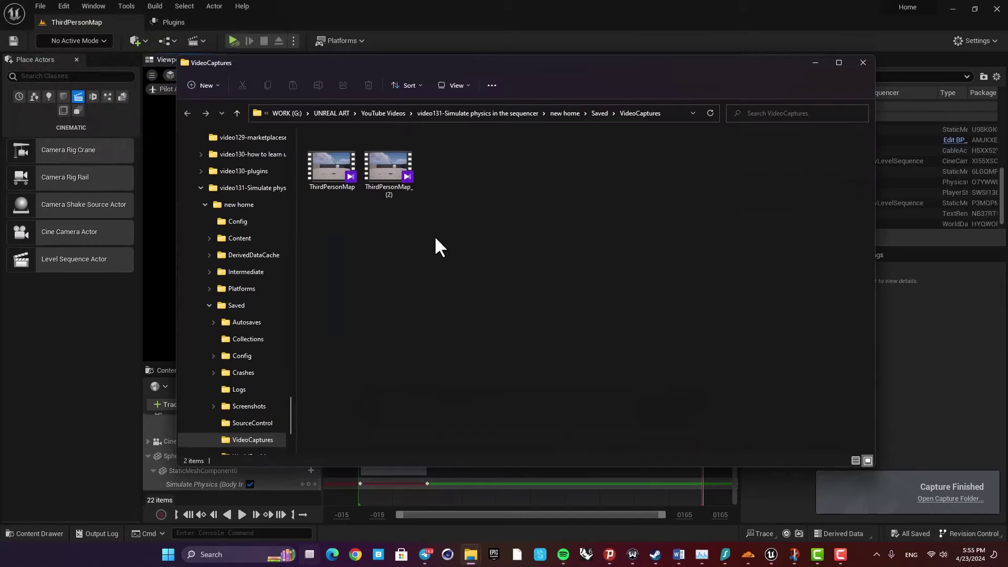
{"action": "double_click", "coordinate": [386, 162]}
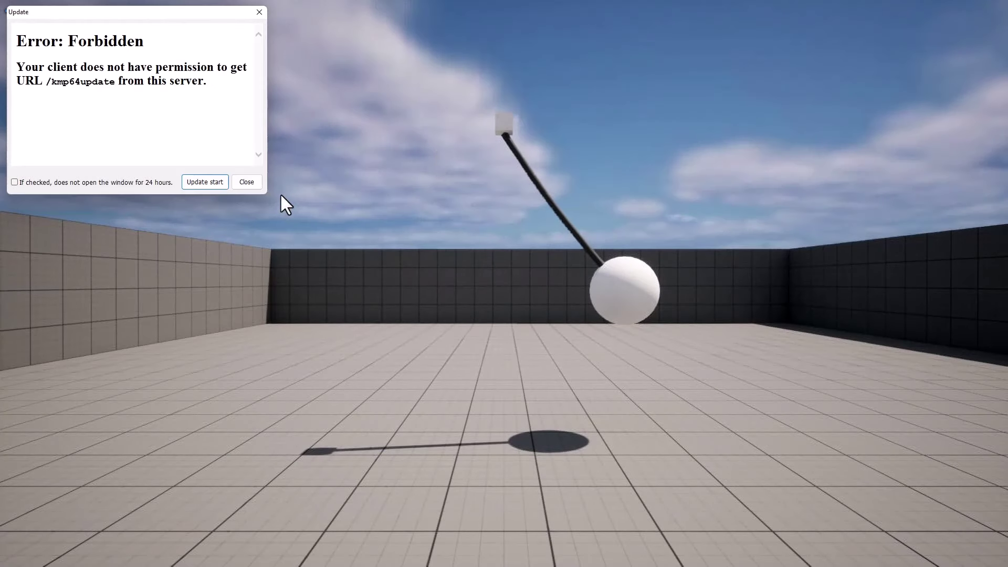
{"action": "left_click", "coordinate": [246, 181]}
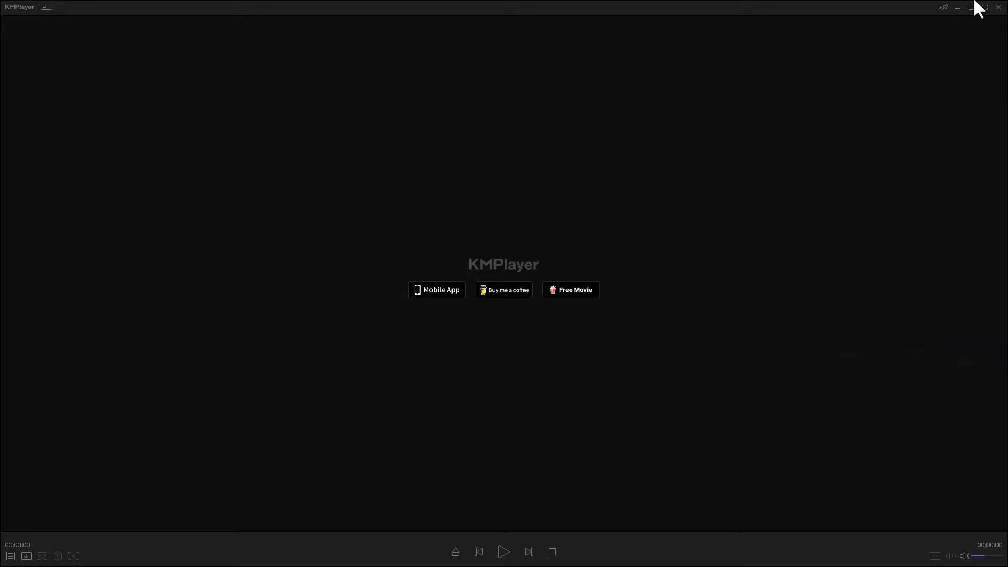
{"action": "left_click", "coordinate": [1001, 6]}
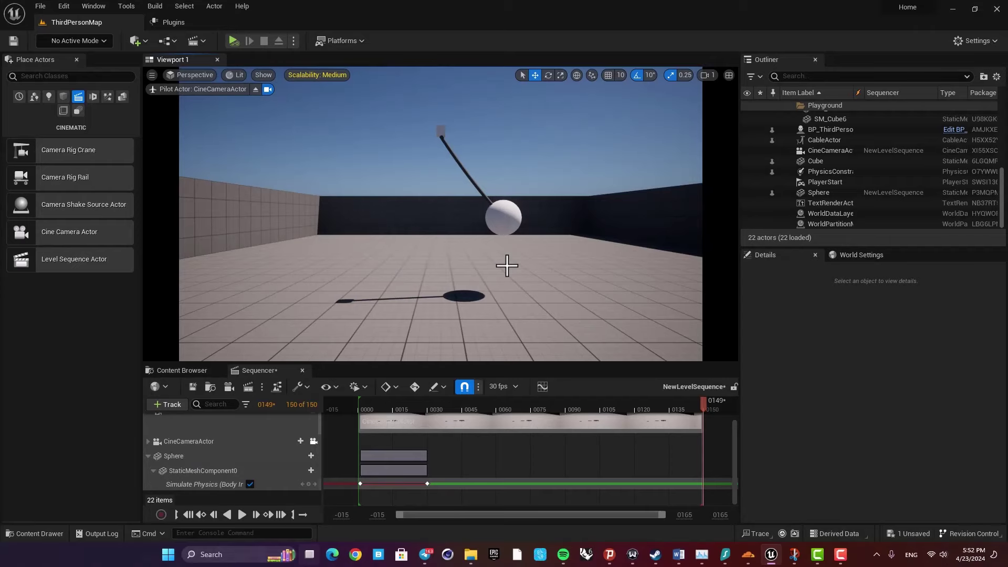